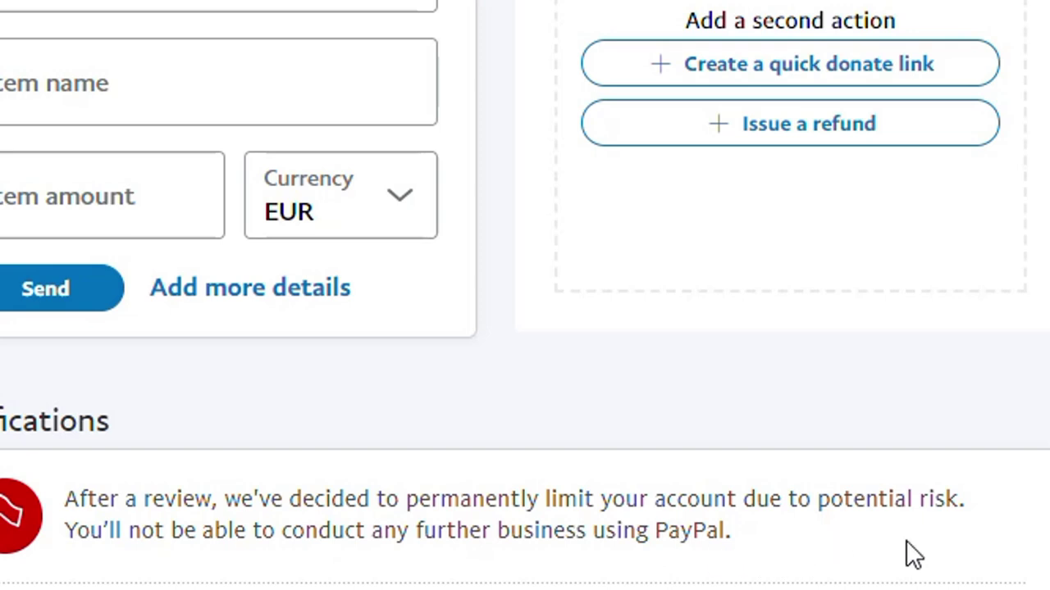
- Scroll through the PayPal dashboard to review it
scroll(136, 567, "down", 2)
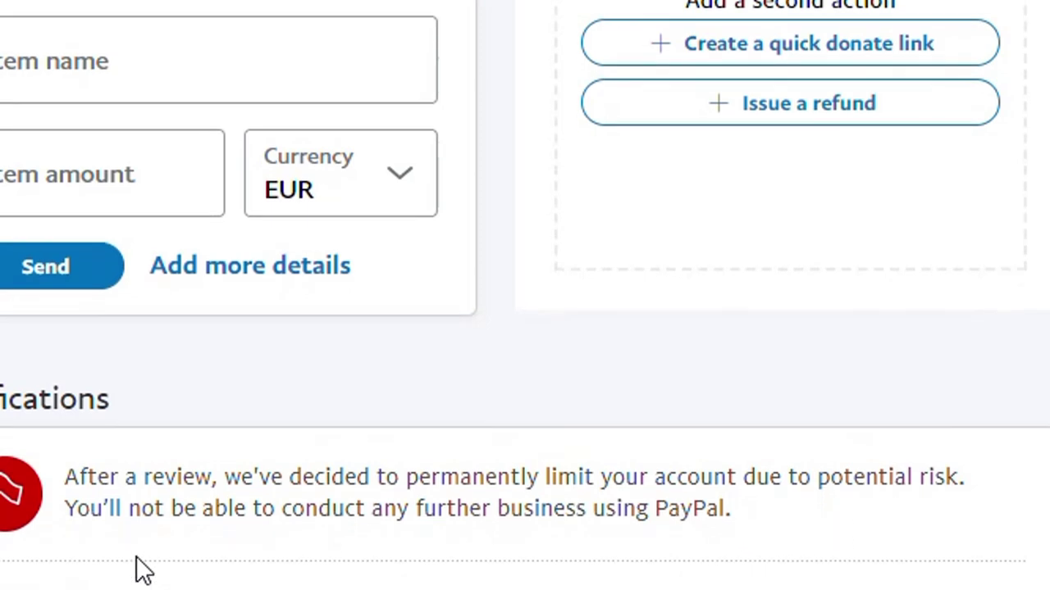
scroll(146, 509, "down", 3)
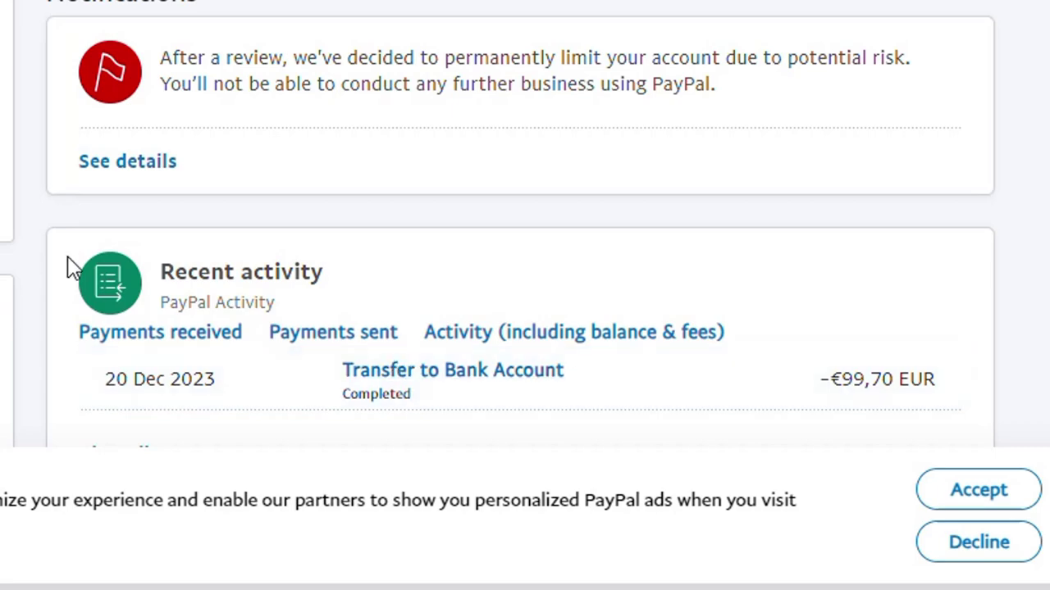
scroll(365, 274, "up", 4)
scroll(358, 276, "down", 4)
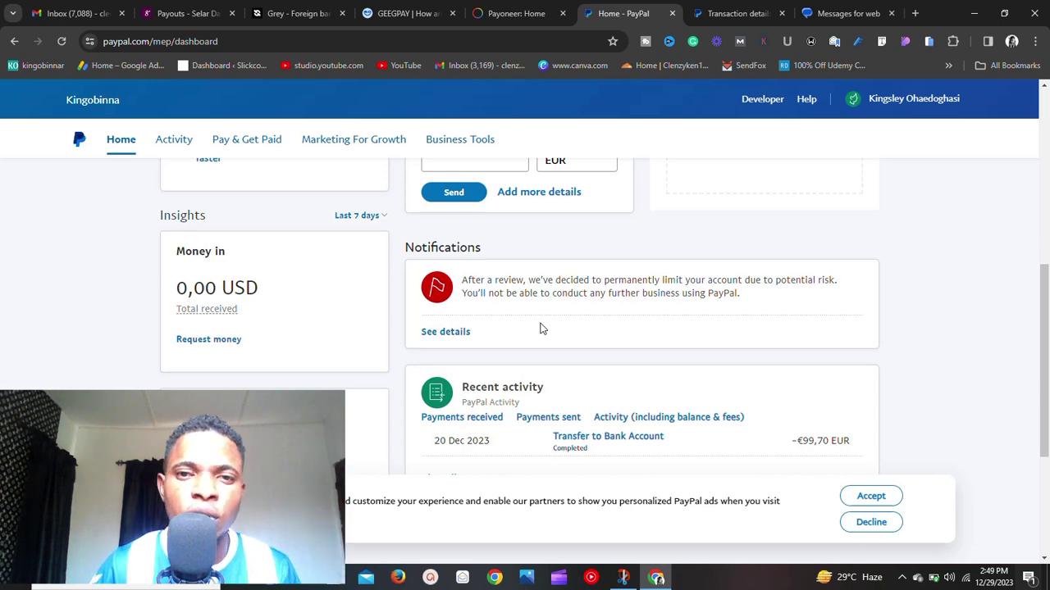
scroll(462, 330, "down", 4)
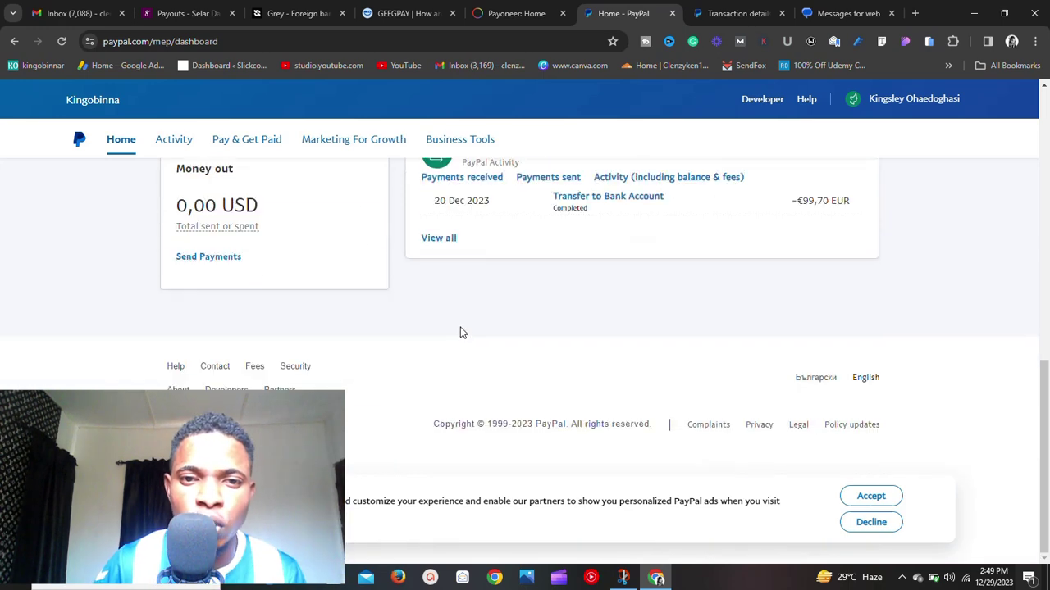
scroll(461, 325, "up", 5)
scroll(461, 325, "up", 4)
scroll(445, 287, "down", 3)
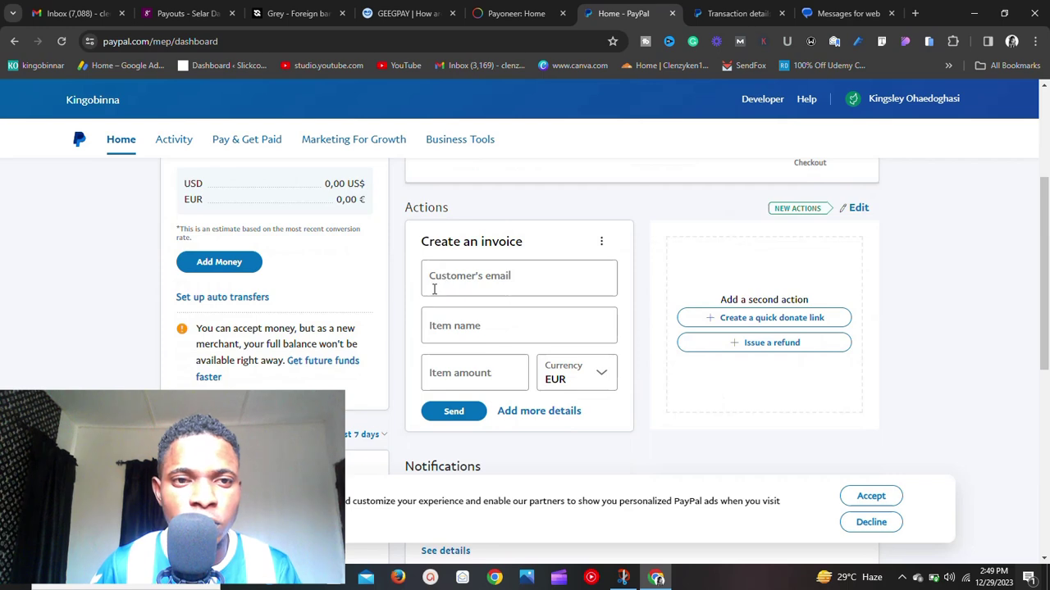
scroll(434, 288, "down", 3)
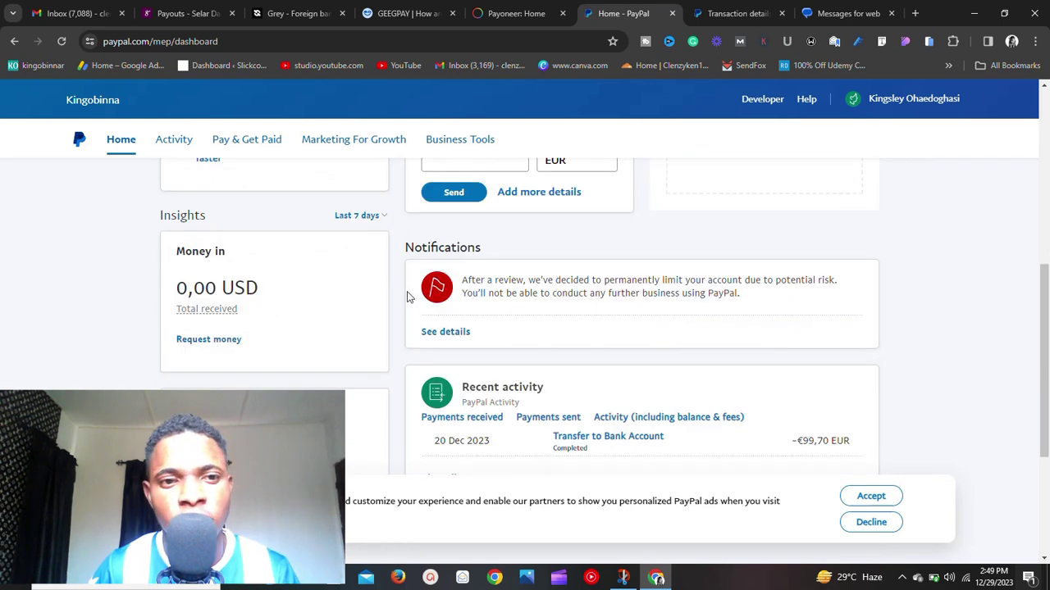
scroll(388, 299, "up", 3)
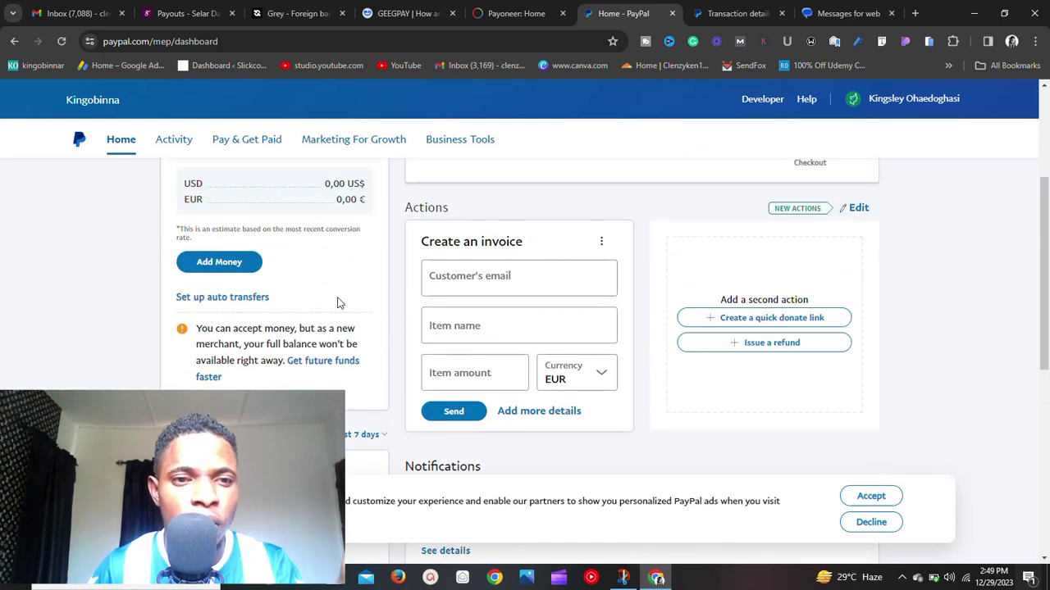
scroll(322, 315, "up", 3)
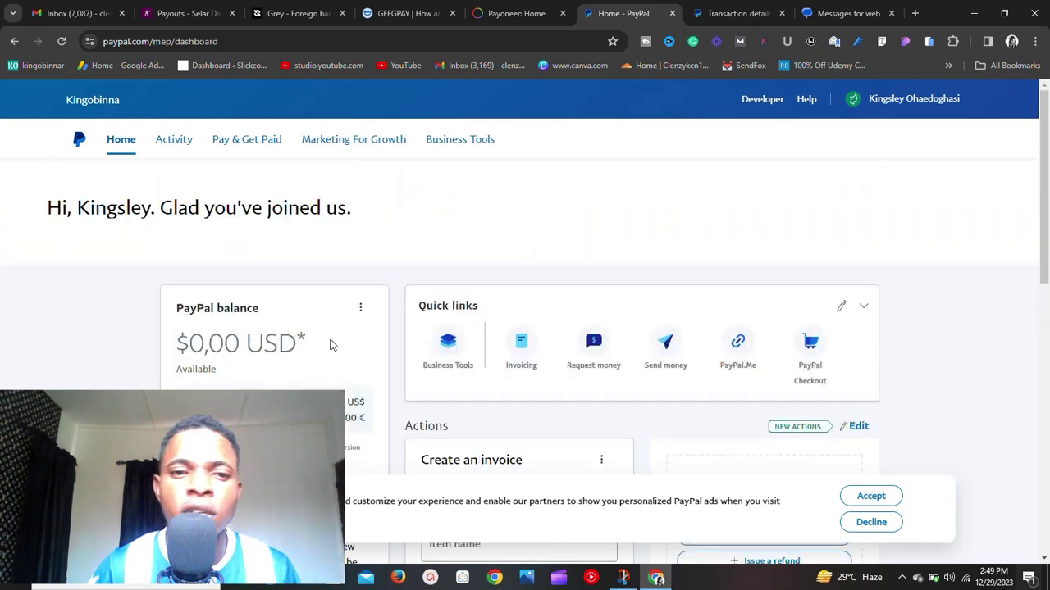
scroll(330, 344, "down", 3)
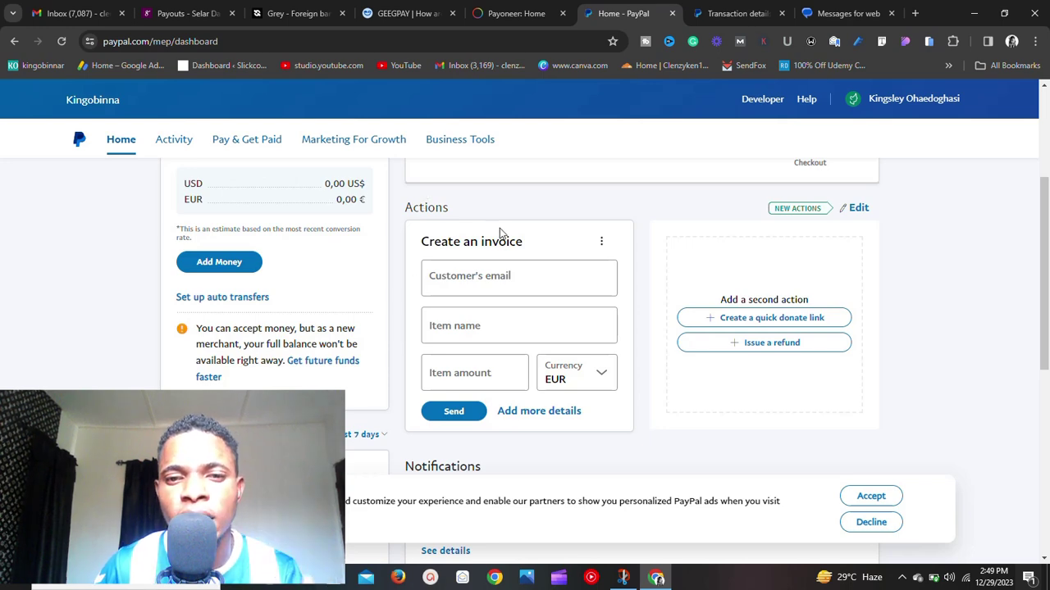
scroll(463, 291, "down", 3)
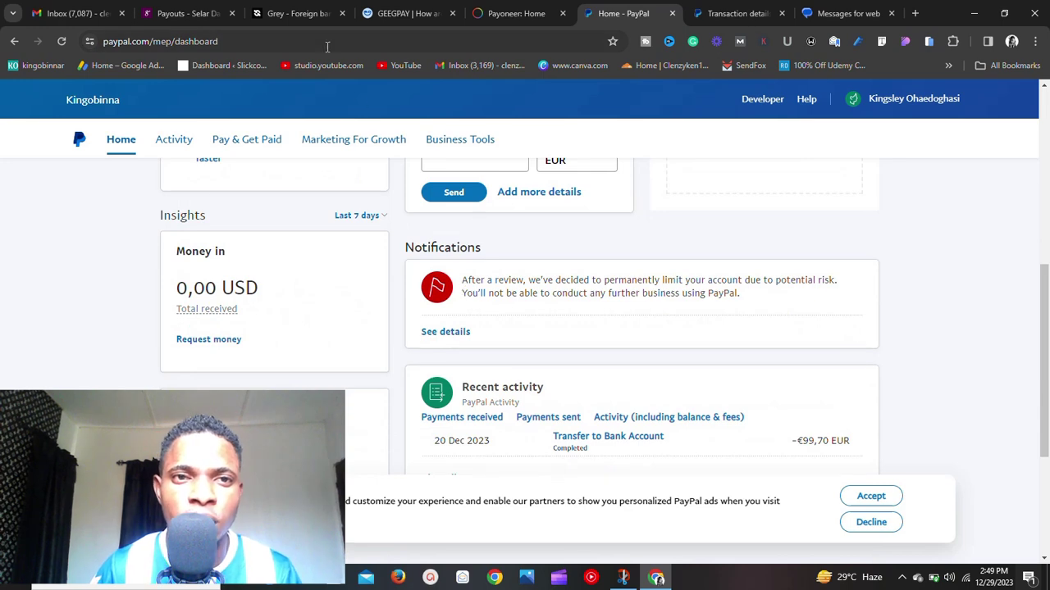
- Glance at the Grey, GeegPay and Payoneer tabs, then come back to PayPal
left_click(246, 41)
left_click(300, 13)
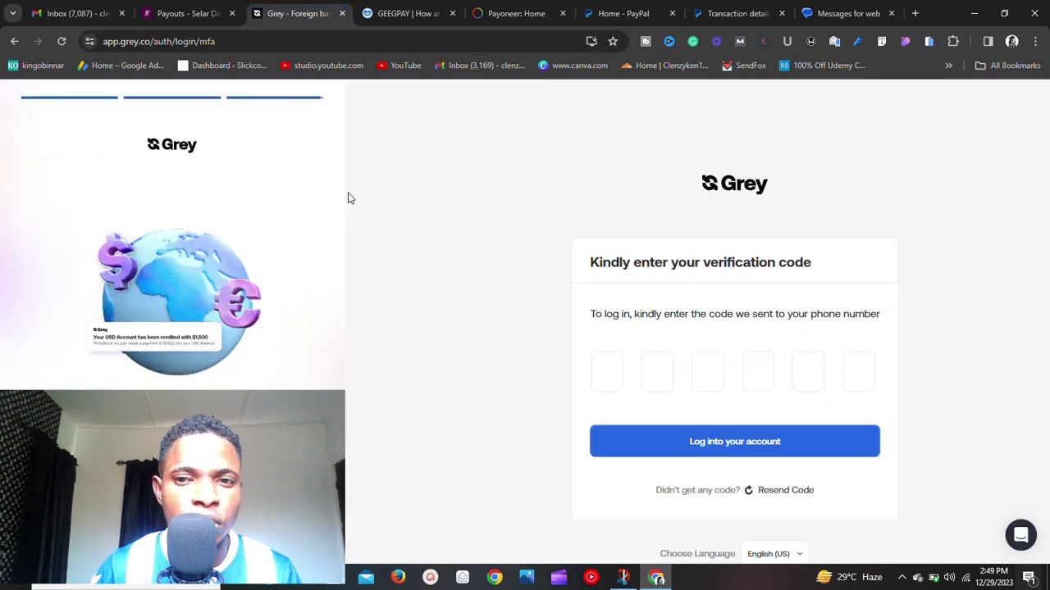
left_click(372, 12)
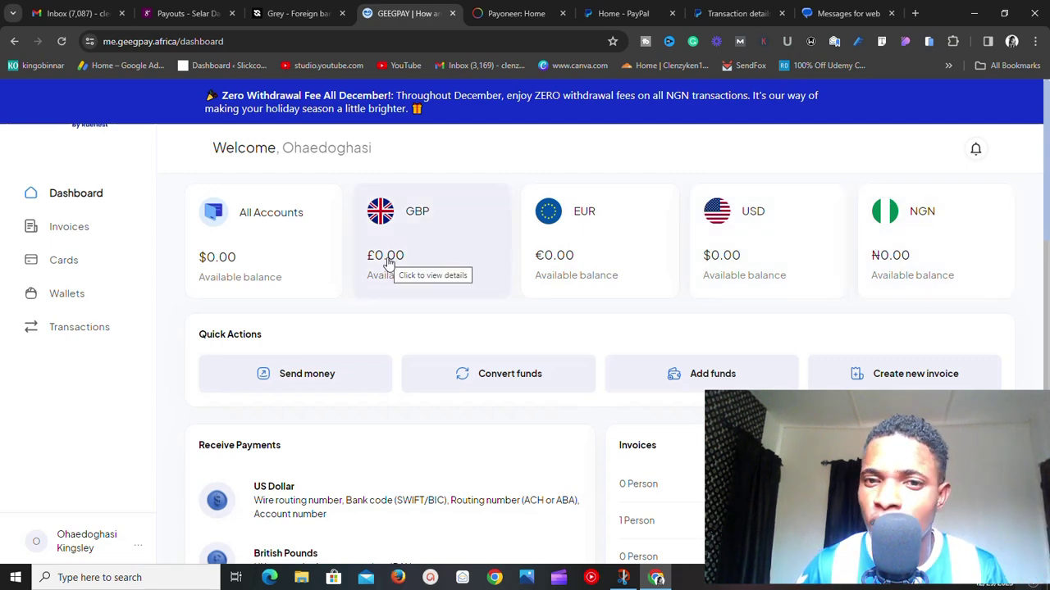
left_click(495, 8)
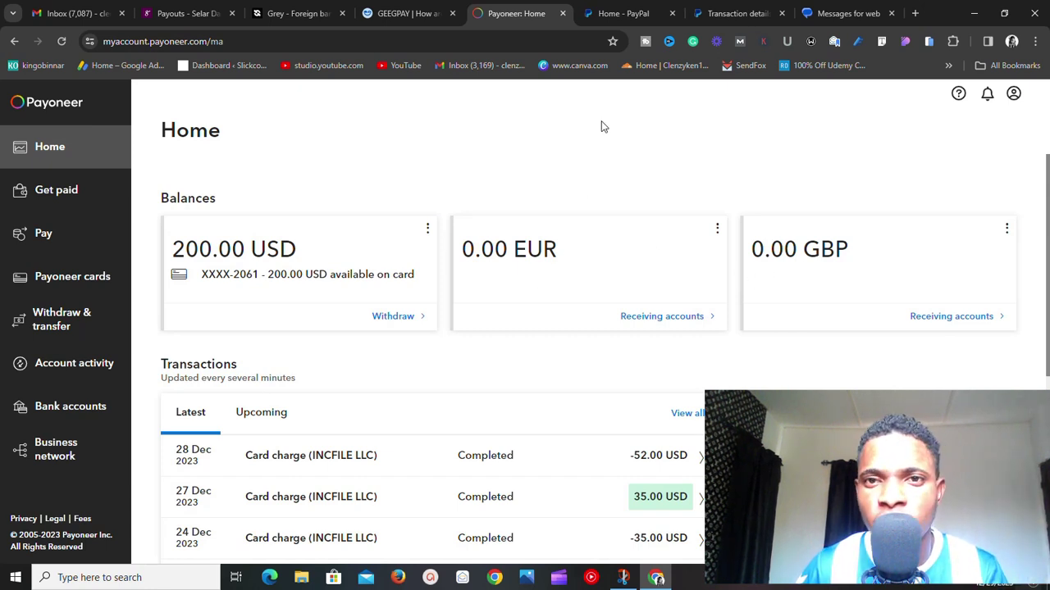
left_click(623, 13)
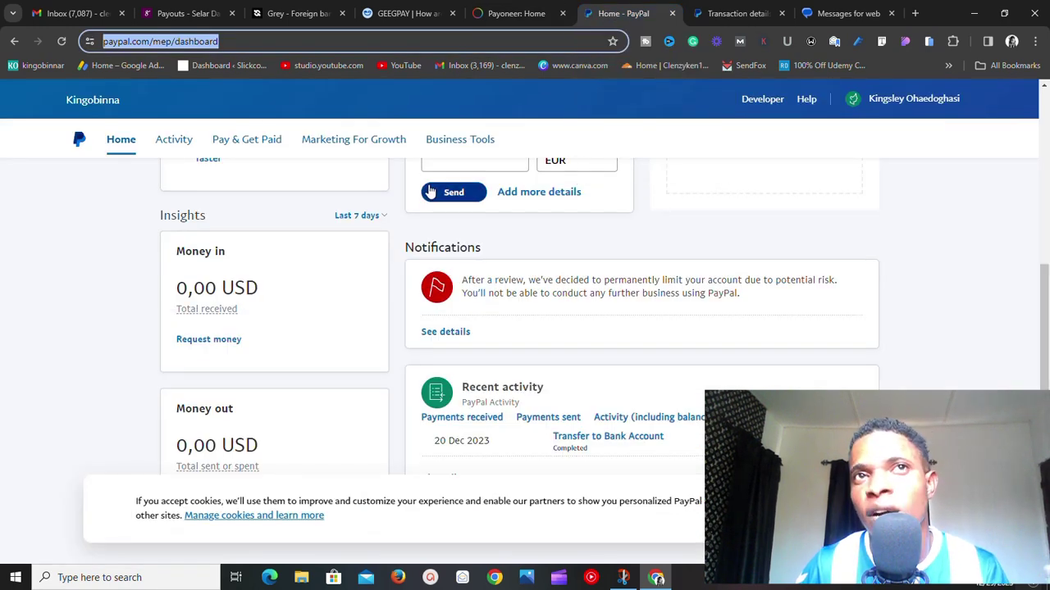
- Go to Wallet > Banks & Cards, reaching the Money page with USD and EUR balances
scroll(420, 271, "down", 3)
scroll(418, 271, "up", 5)
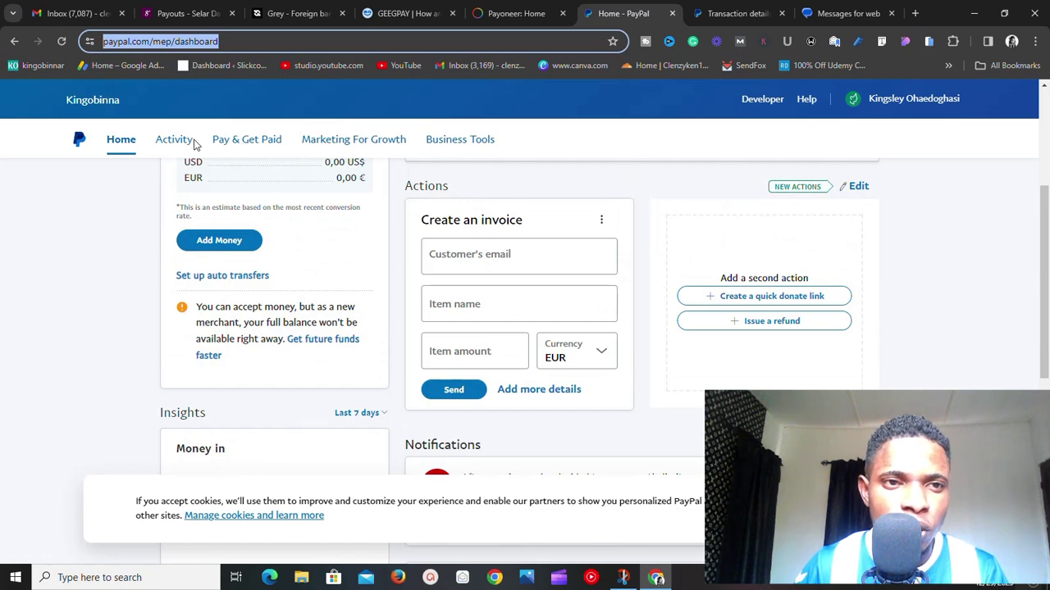
left_click(231, 144)
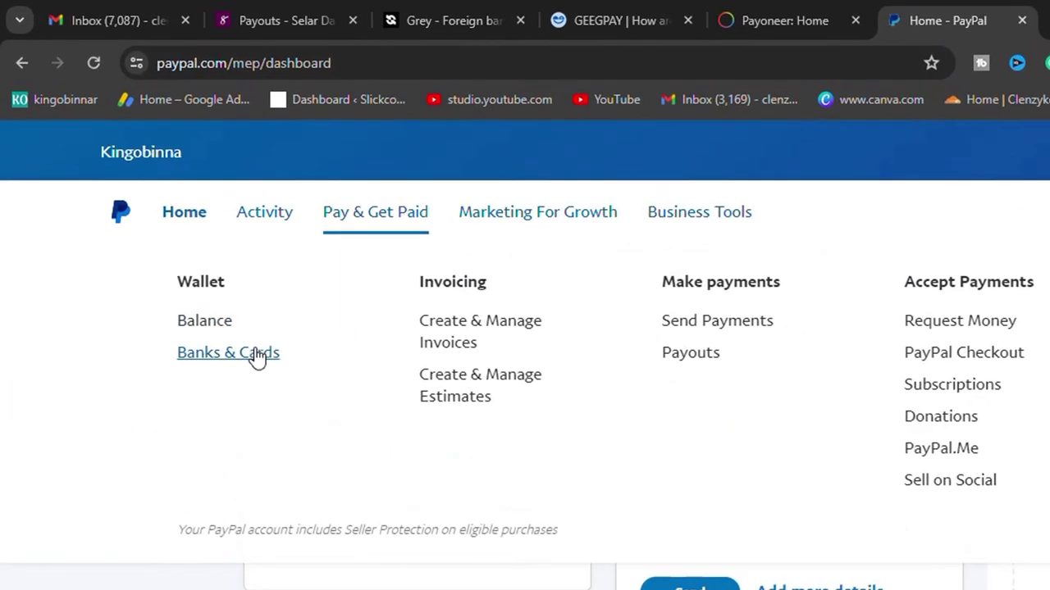
left_click(195, 233)
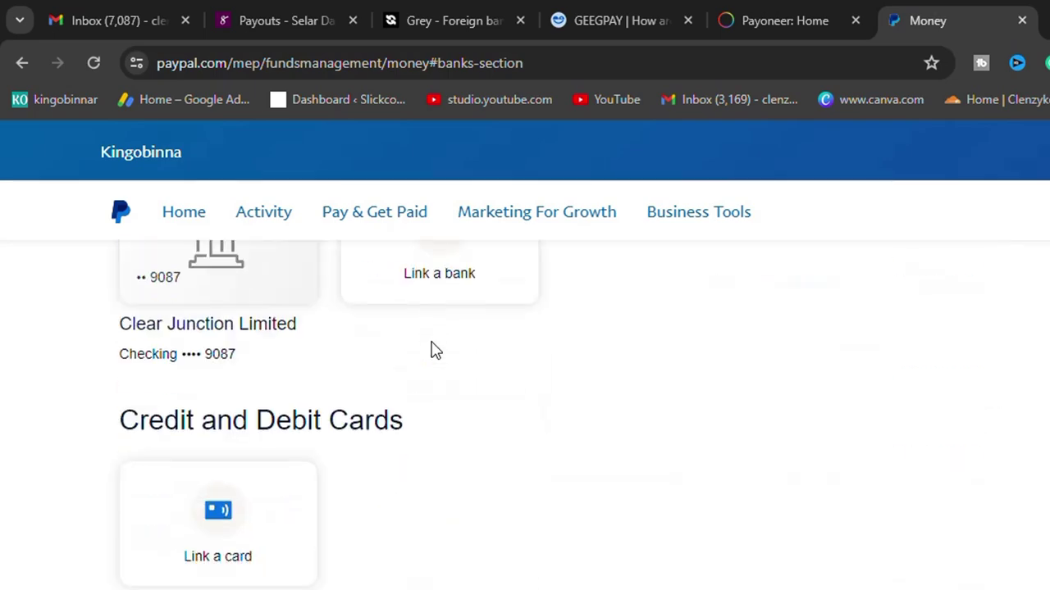
scroll(395, 403, "up", 5)
scroll(408, 412, "down", 3)
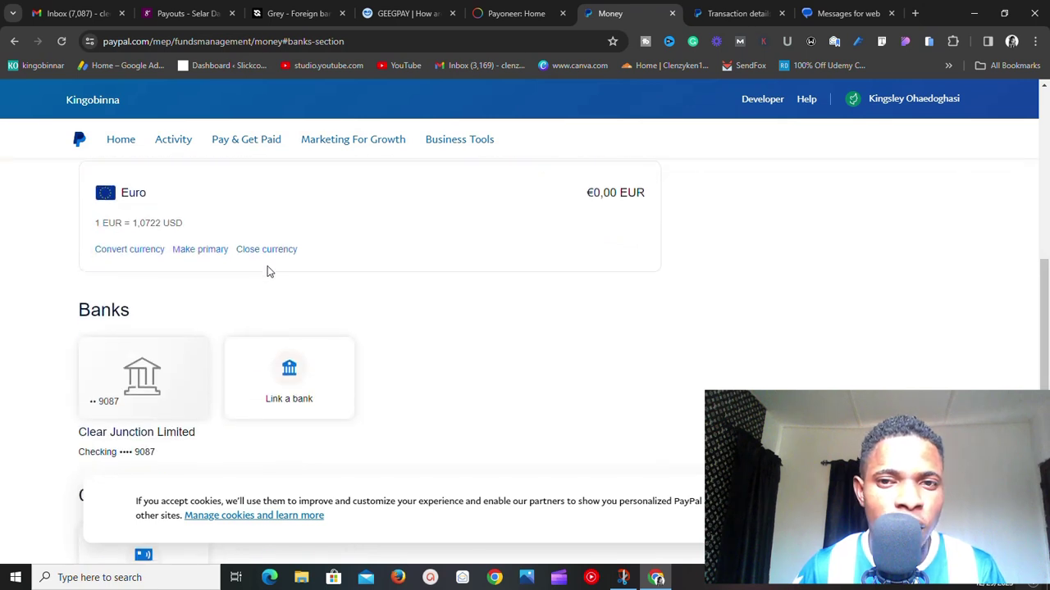
scroll(269, 271, "up", 3)
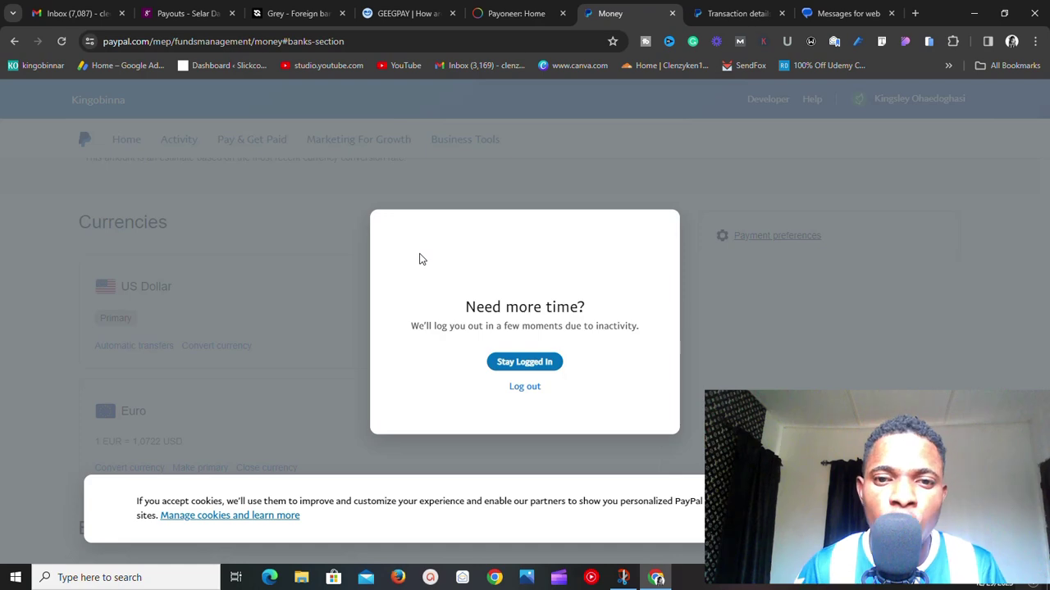
- Stay signed in and review the linked Clear Junction Limited checking account and currencies
left_click(504, 364)
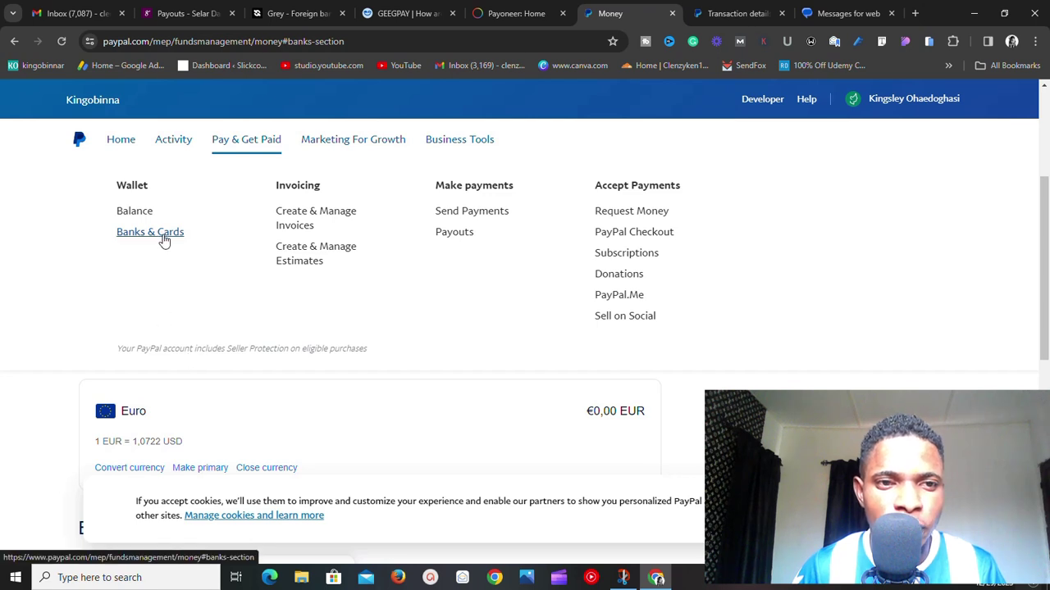
scroll(331, 295, "down", 6)
scroll(341, 291, "up", 3)
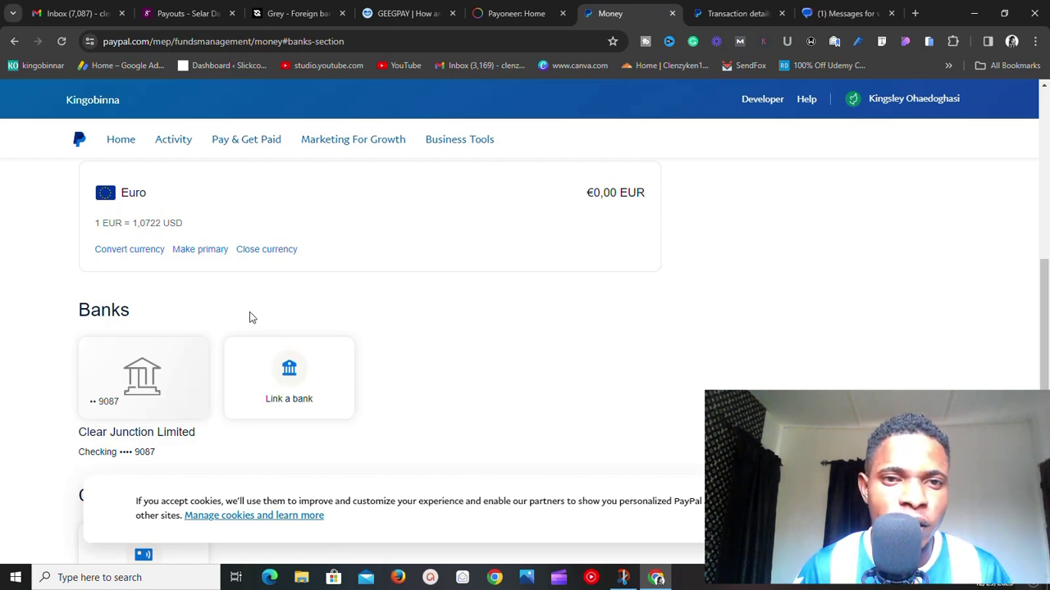
scroll(208, 300, "up", 3)
scroll(208, 300, "down", 6)
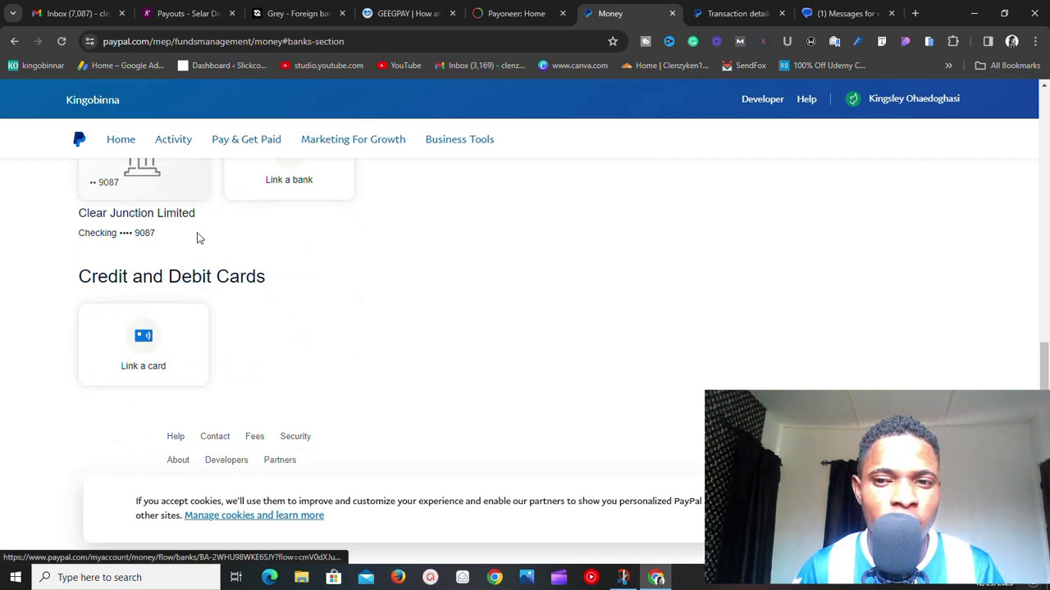
scroll(339, 278, "up", 3)
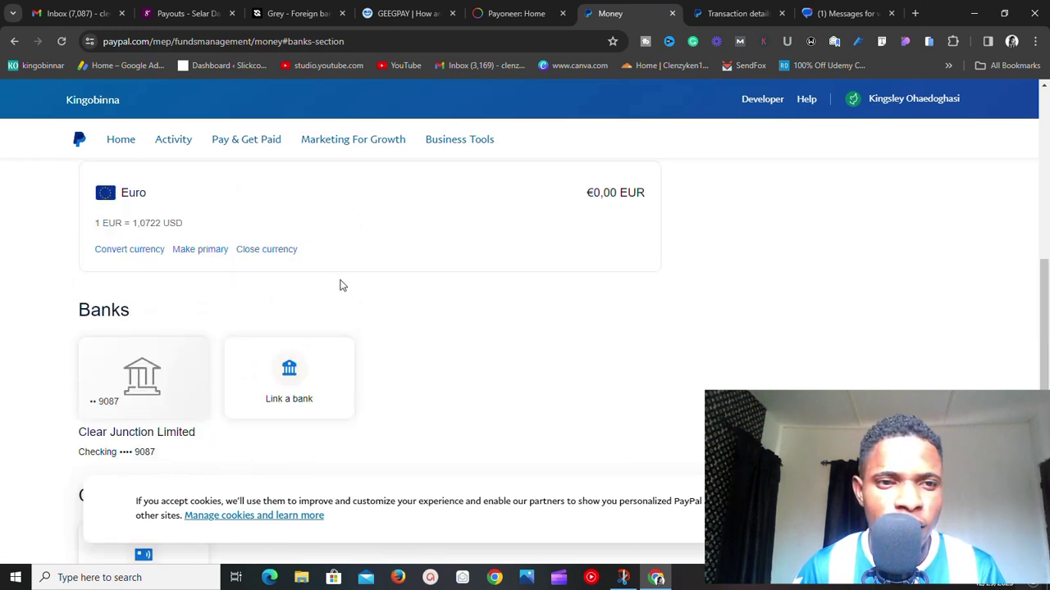
scroll(339, 284, "down", 3)
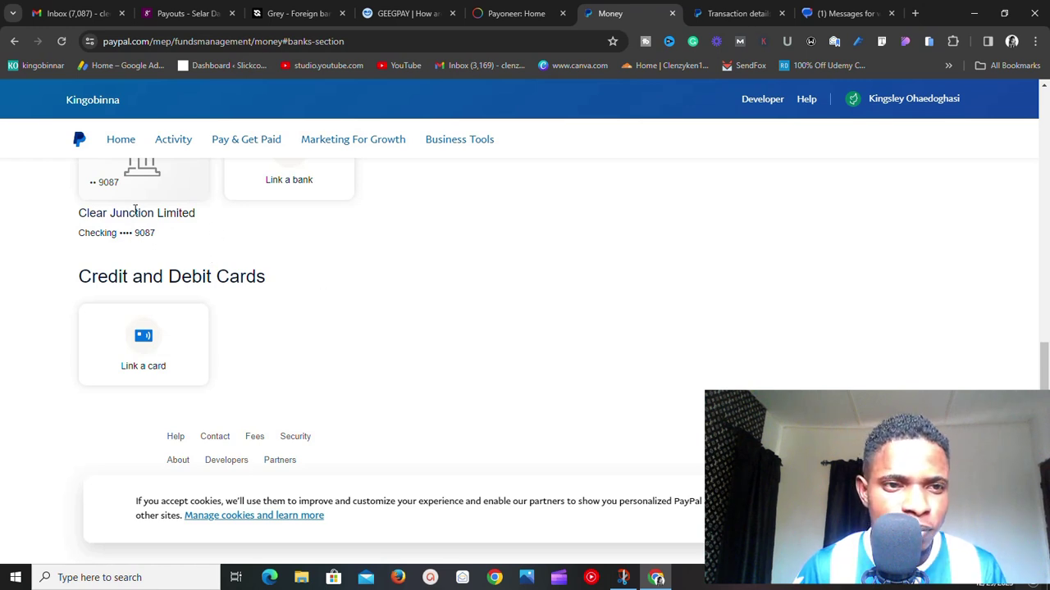
scroll(197, 219, "up", 3)
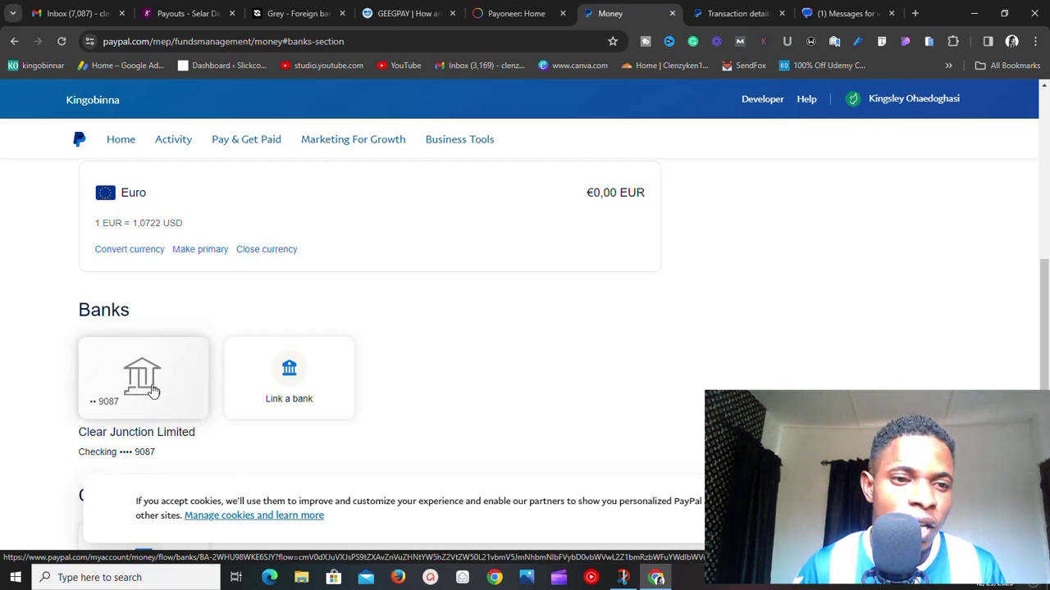
scroll(344, 356, "down", 3)
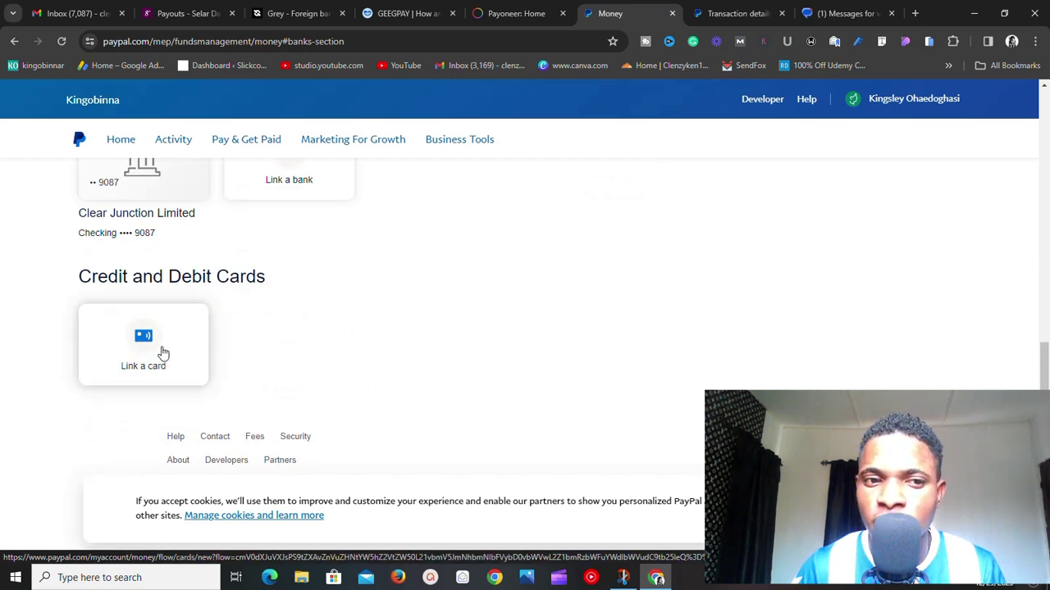
scroll(174, 349, "up", 3)
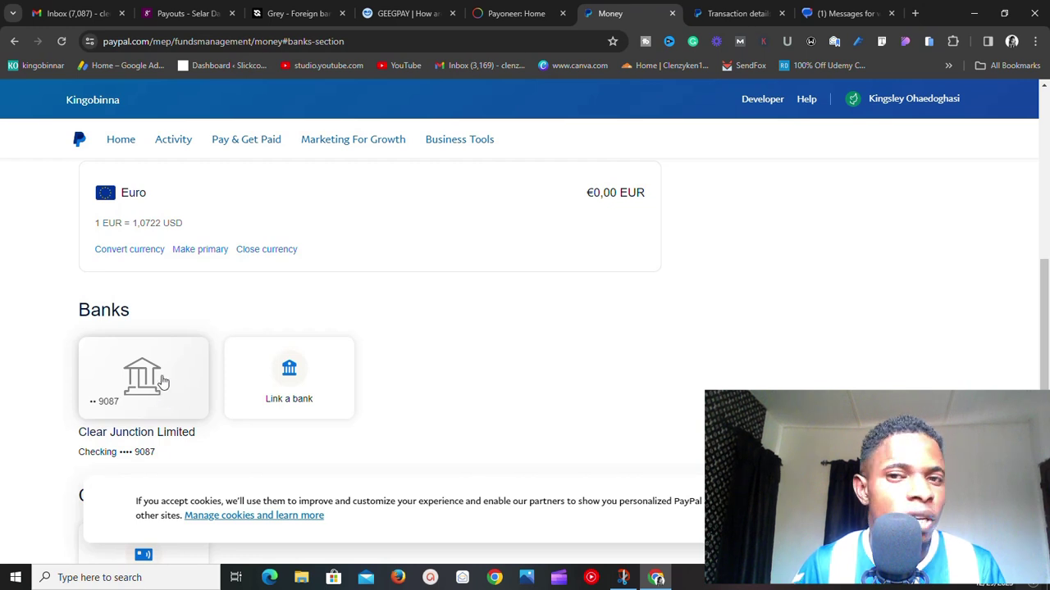
scroll(390, 357, "up", 3)
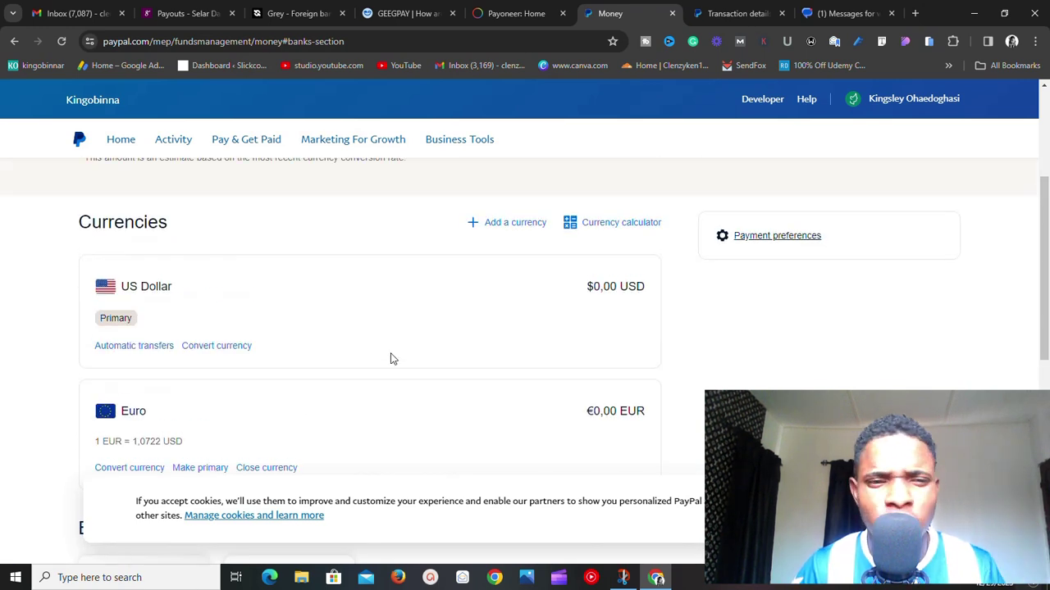
scroll(391, 361, "down", 3)
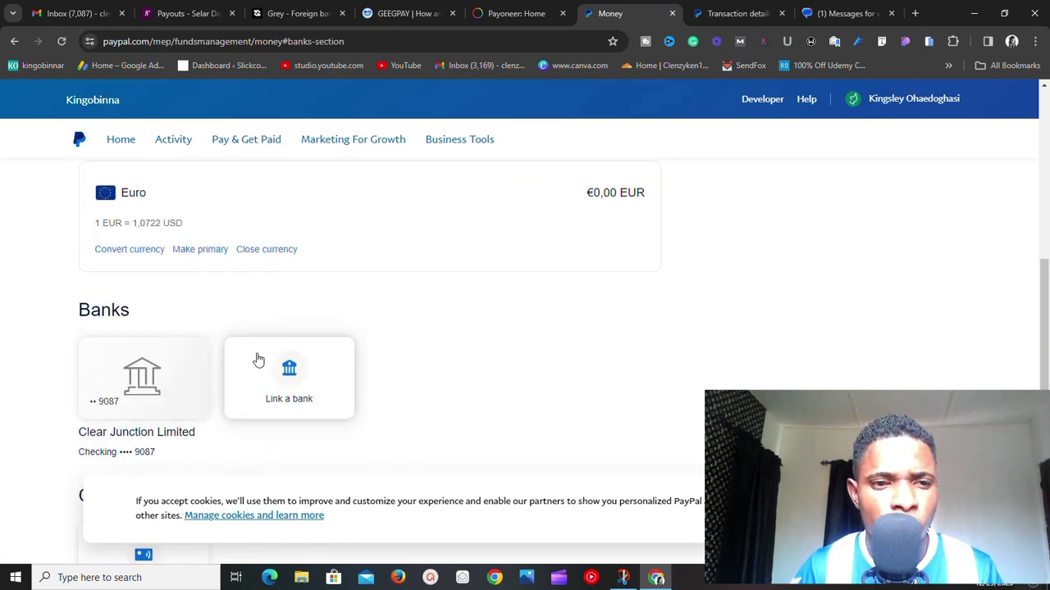
- On the Grey login page, enter the verification code, then erase it
left_click(397, 14)
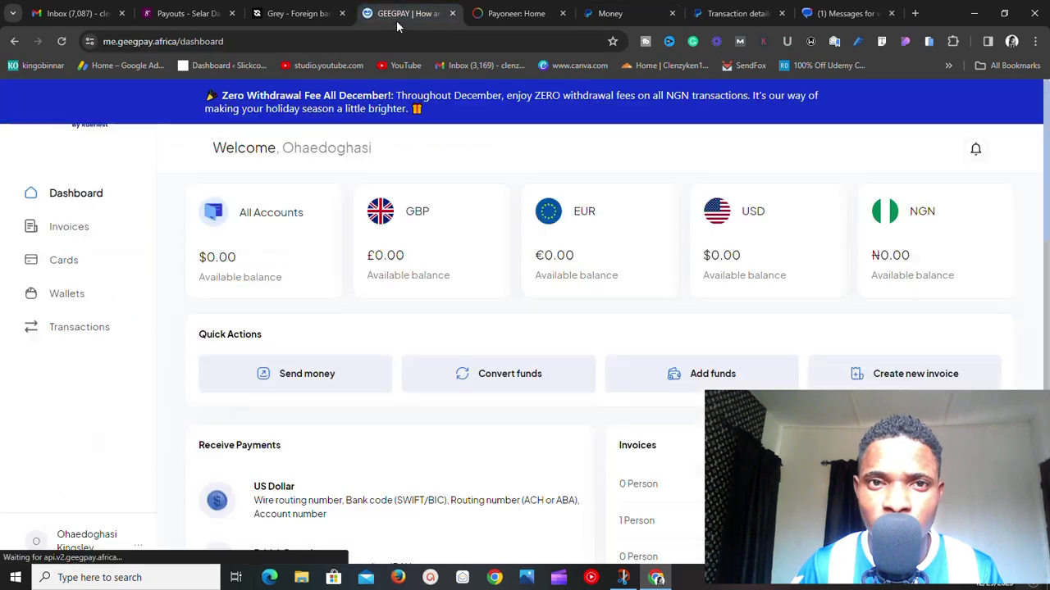
left_click(297, 13)
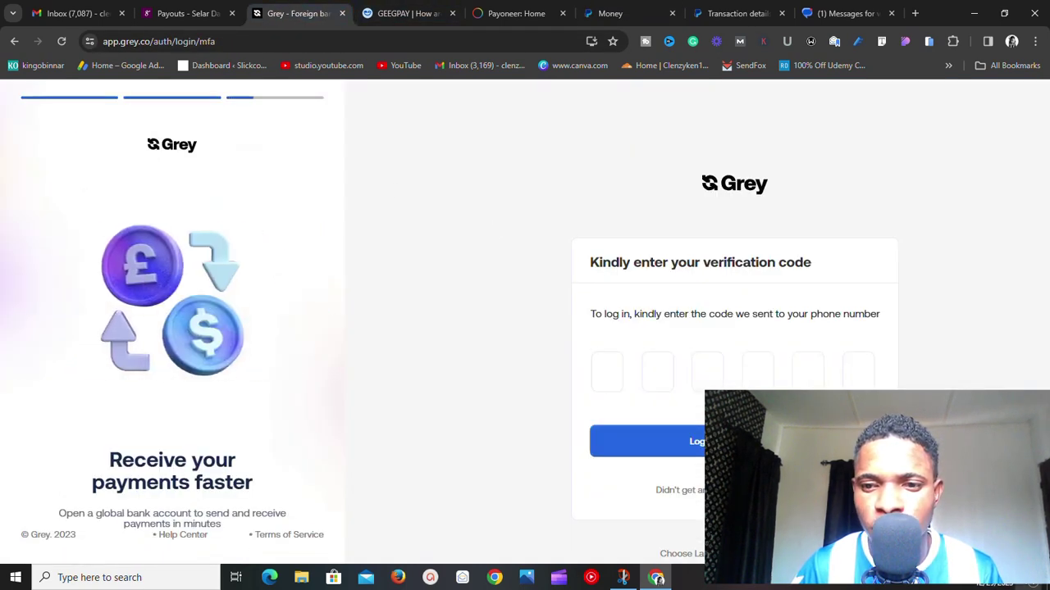
key("super+a")
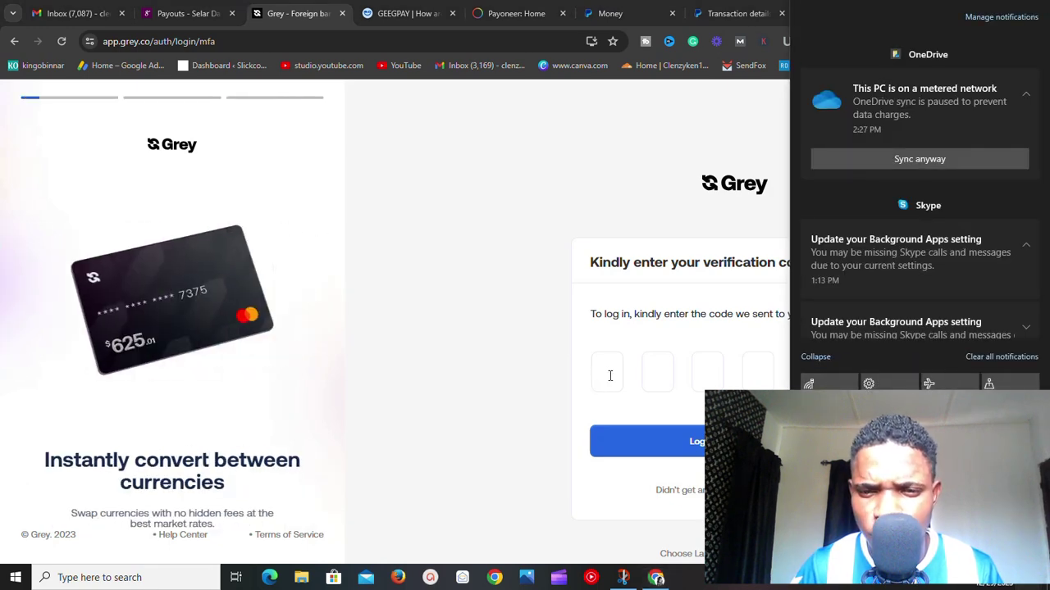
left_click(610, 376)
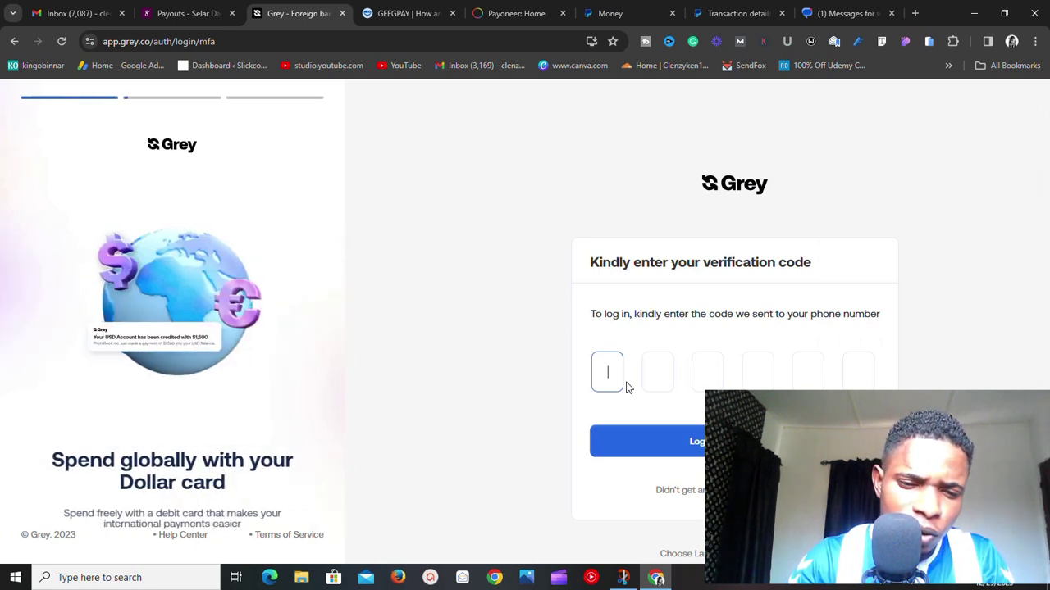
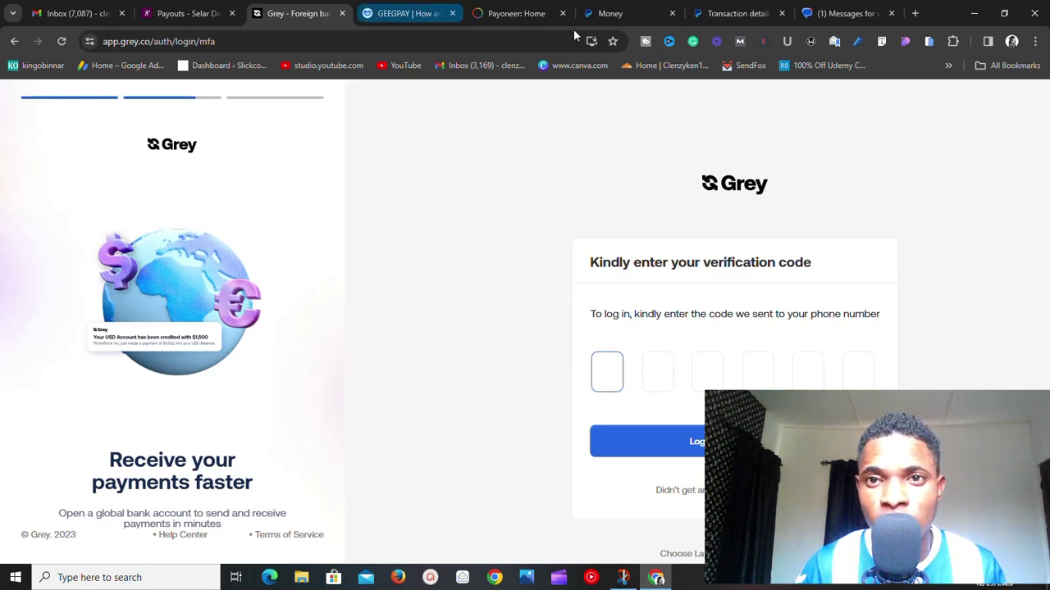
- Check the GeegPay balances and Payoneer history, then return to PayPal's Banks section
key("ctrl+Tab")
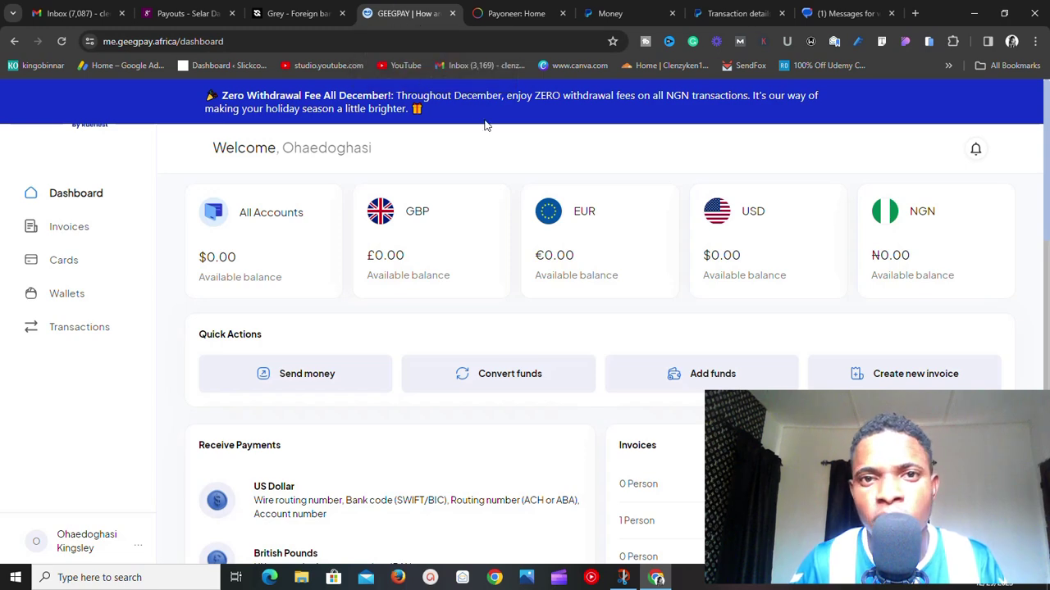
left_click(513, 22)
scroll(356, 270, "down", 4)
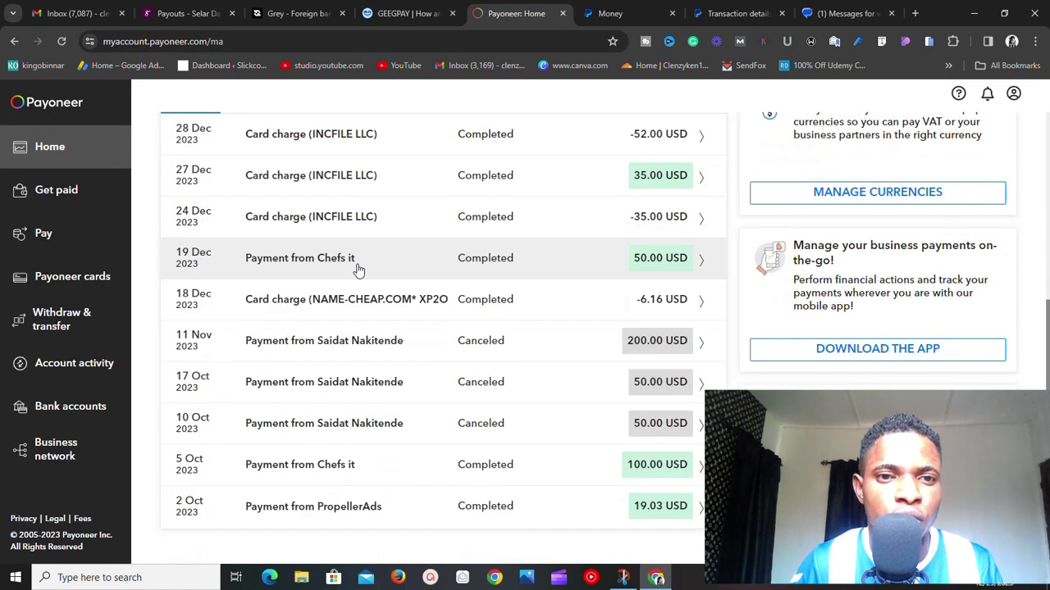
scroll(368, 267, "up", 4)
left_click(398, 15)
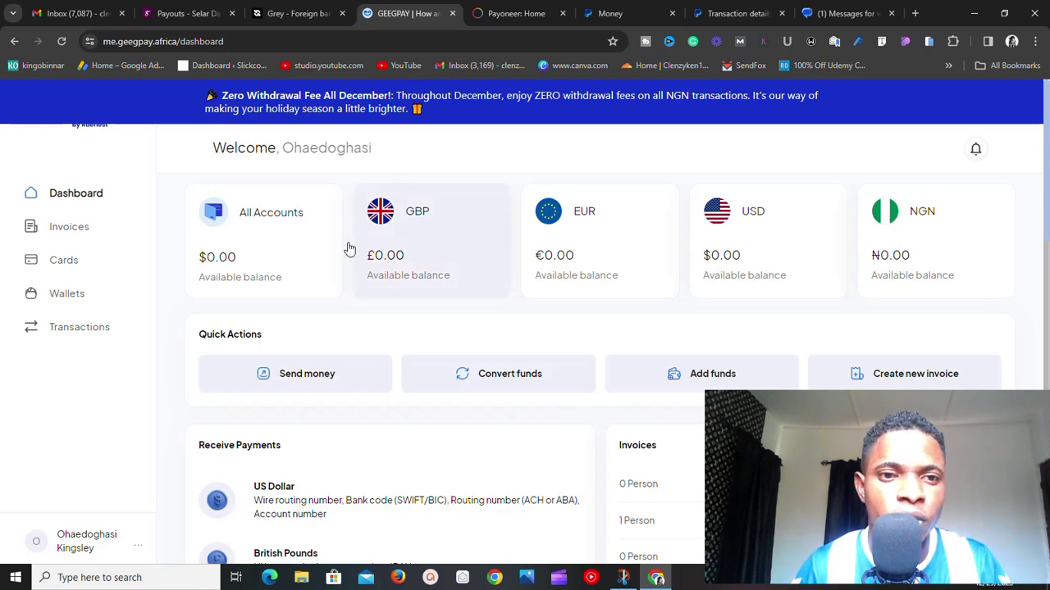
left_click(613, 13)
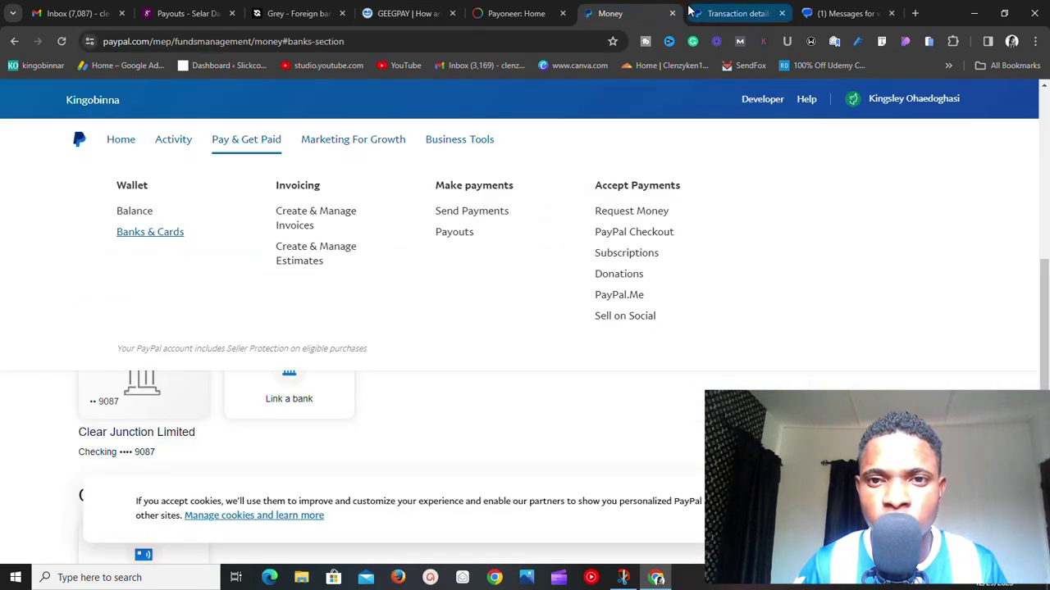
- Open the Link a bank account IBAN form and review the supported SEPA countries list
left_click(291, 384)
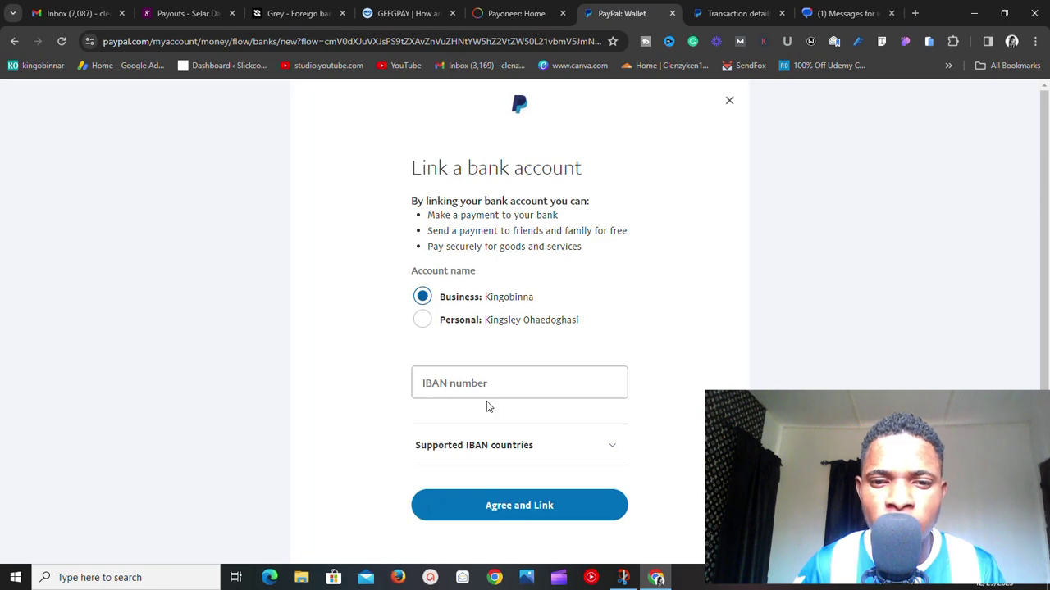
left_click(609, 448)
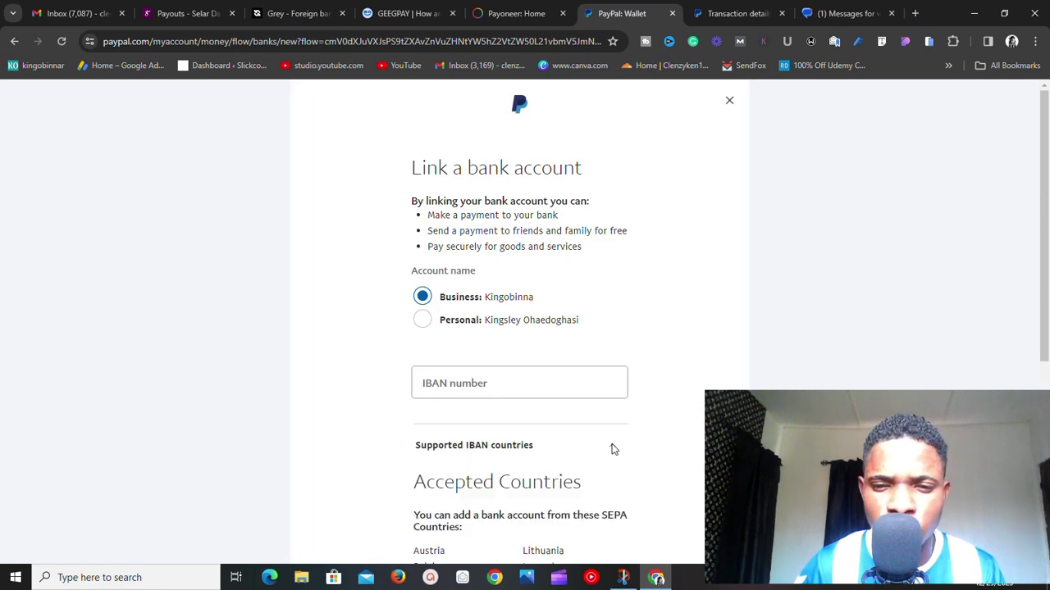
scroll(611, 442, "down", 4)
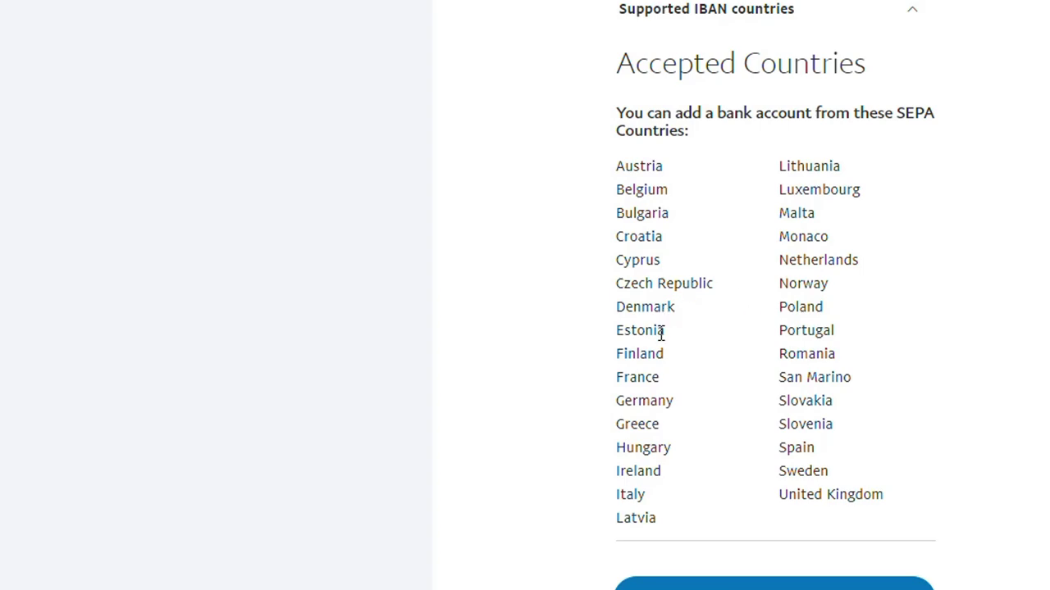
scroll(875, 320, "up", 4)
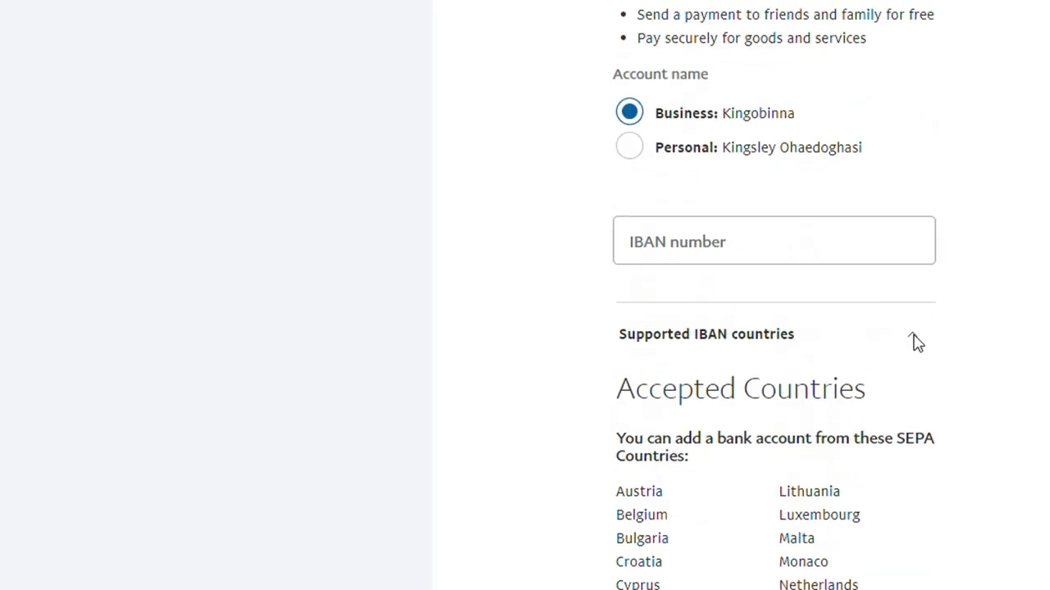
left_click(914, 342)
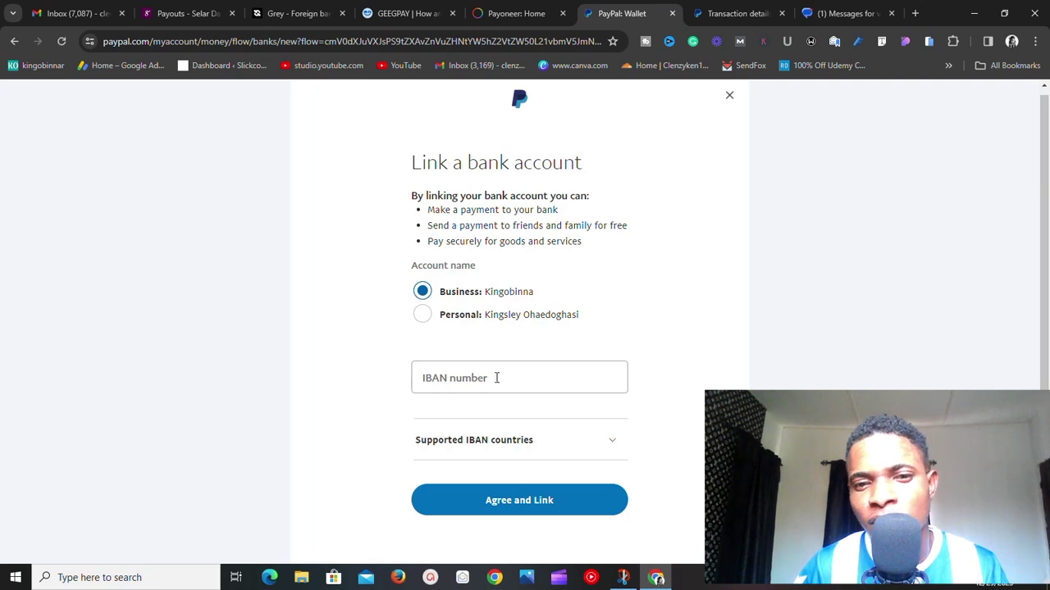
left_click(496, 377)
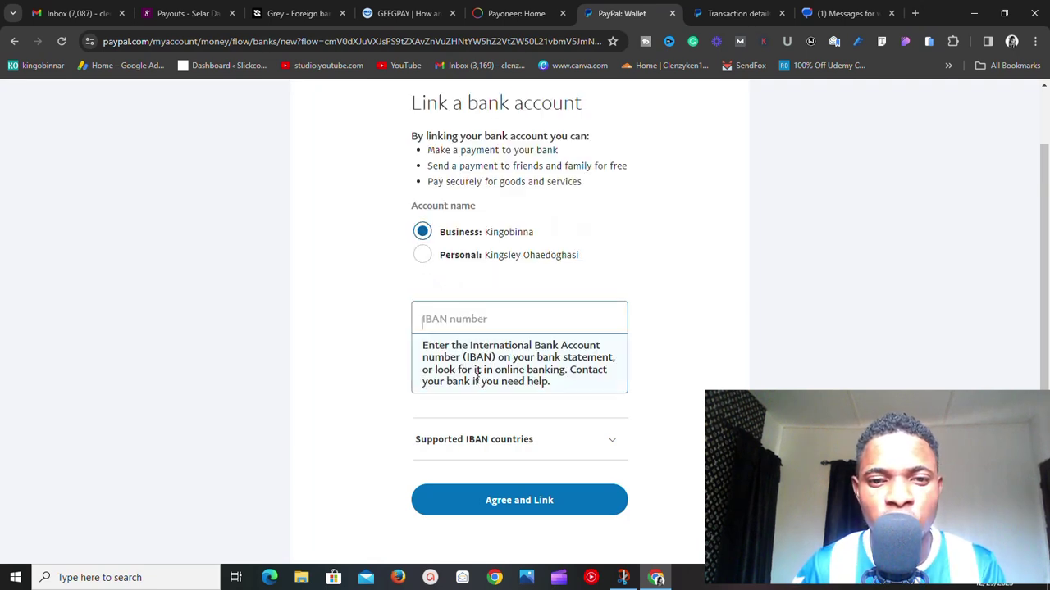
left_click(504, 291)
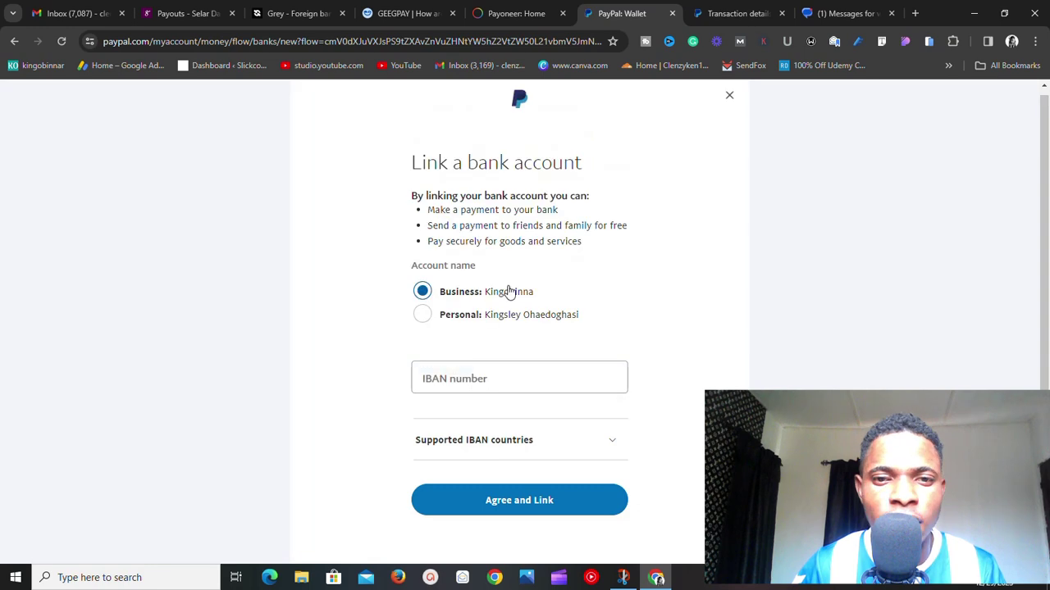
left_click(406, 13)
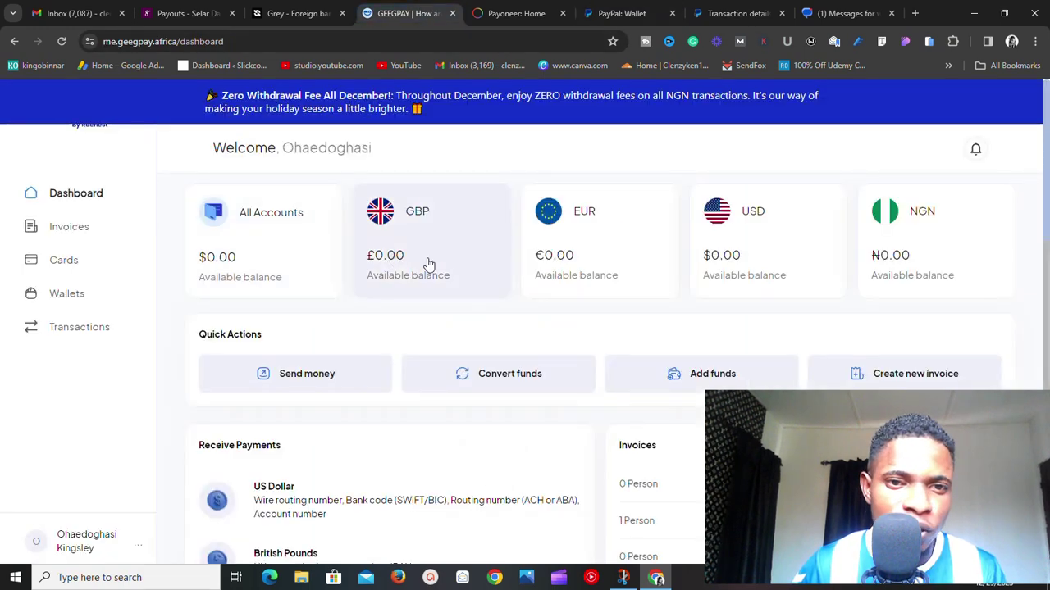
- Open GeegPay's EUR wallet and confirm it has no EUR receiving account details
scroll(471, 264, "down", 3)
scroll(471, 265, "up", 3)
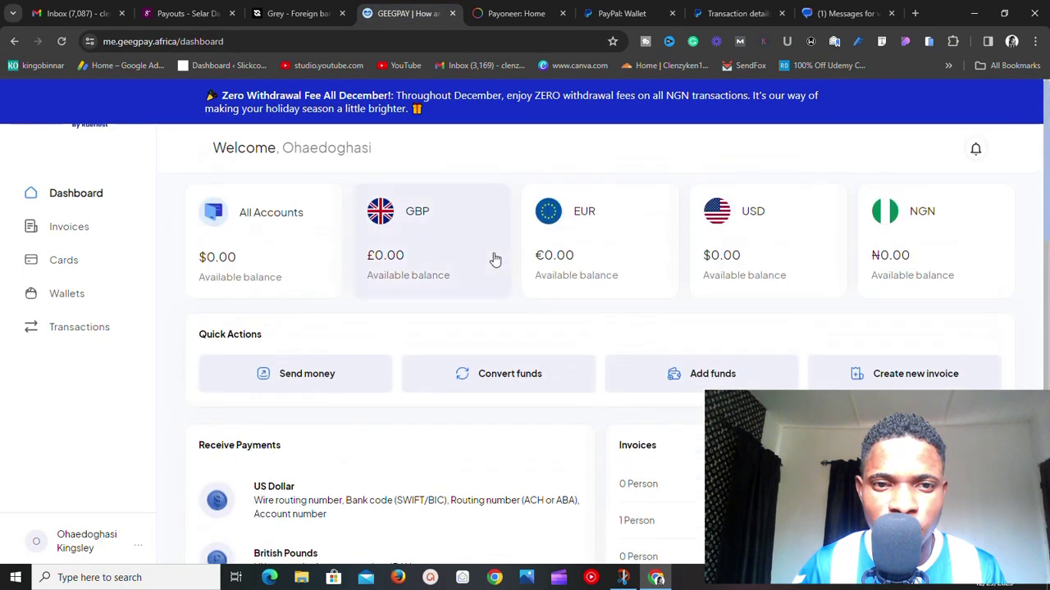
left_click(555, 251)
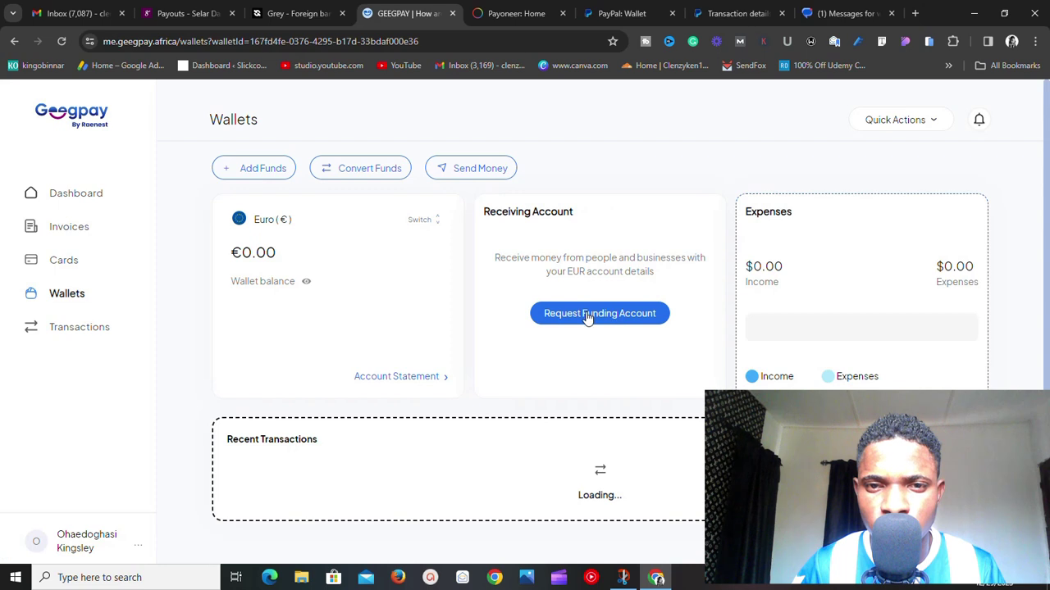
scroll(547, 320, "down", 1)
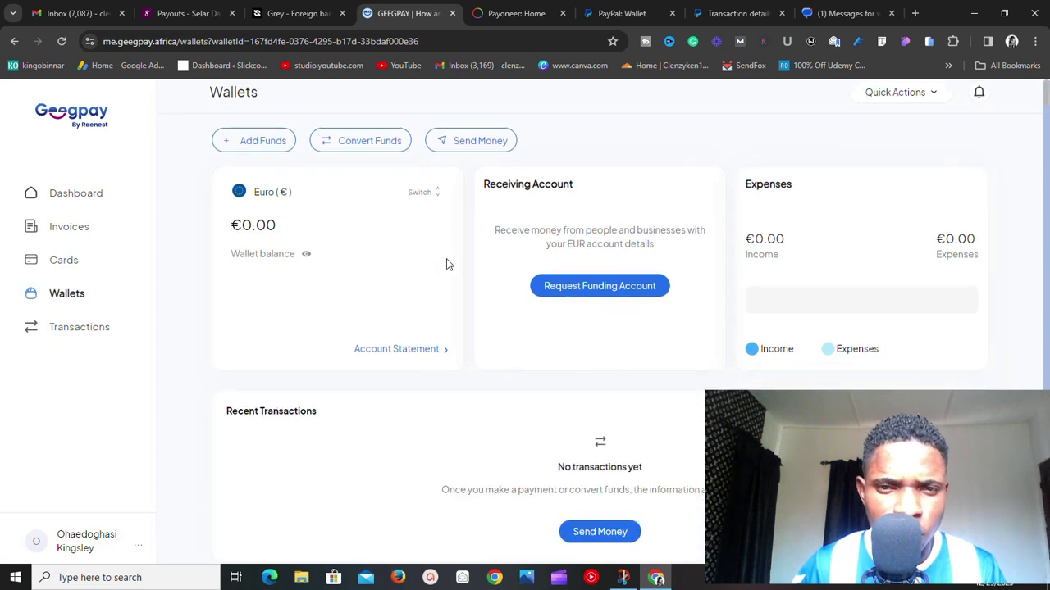
scroll(542, 301, "down", 1)
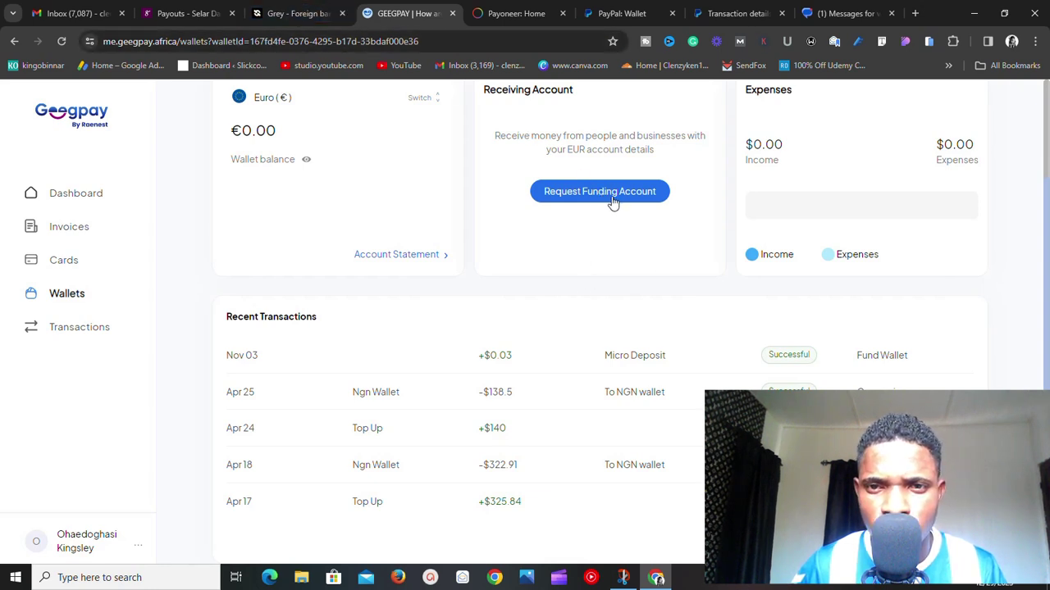
scroll(603, 238, "up", 1)
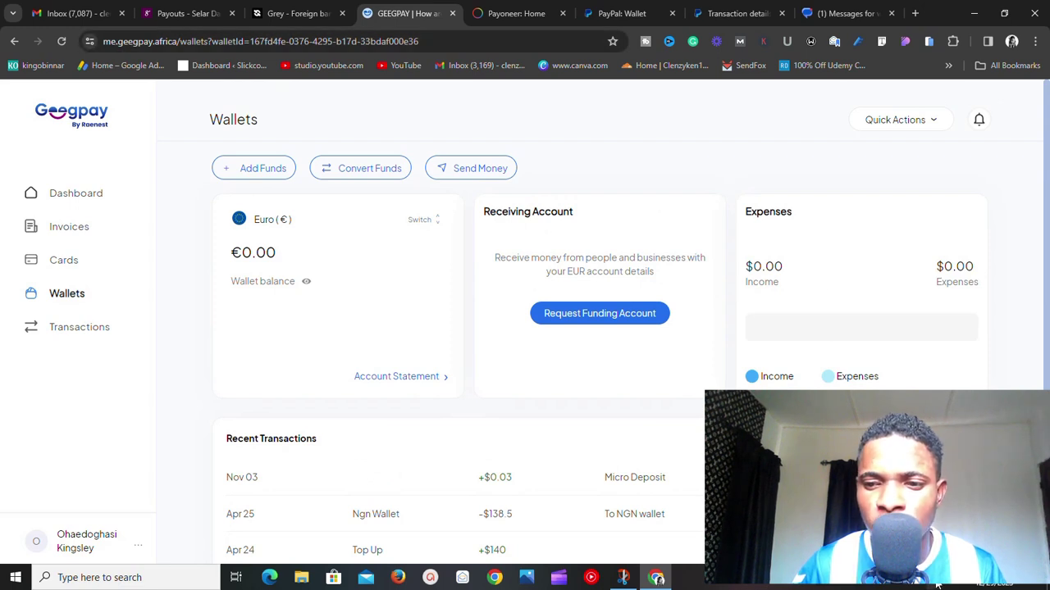
left_click(902, 584)
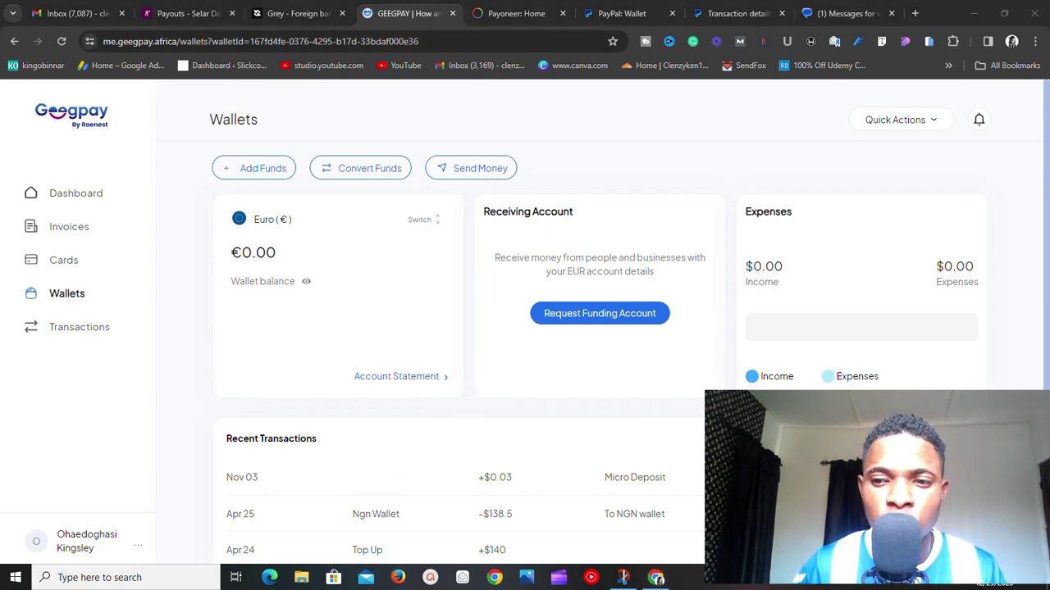
mouse_move(660, 580)
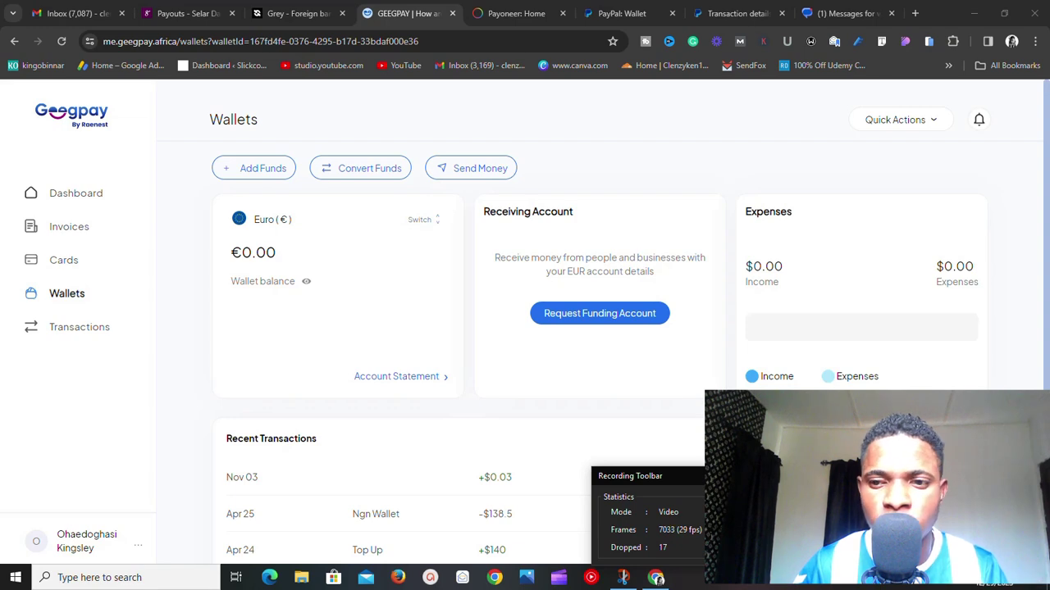
key("ctrl+shift+Tab")
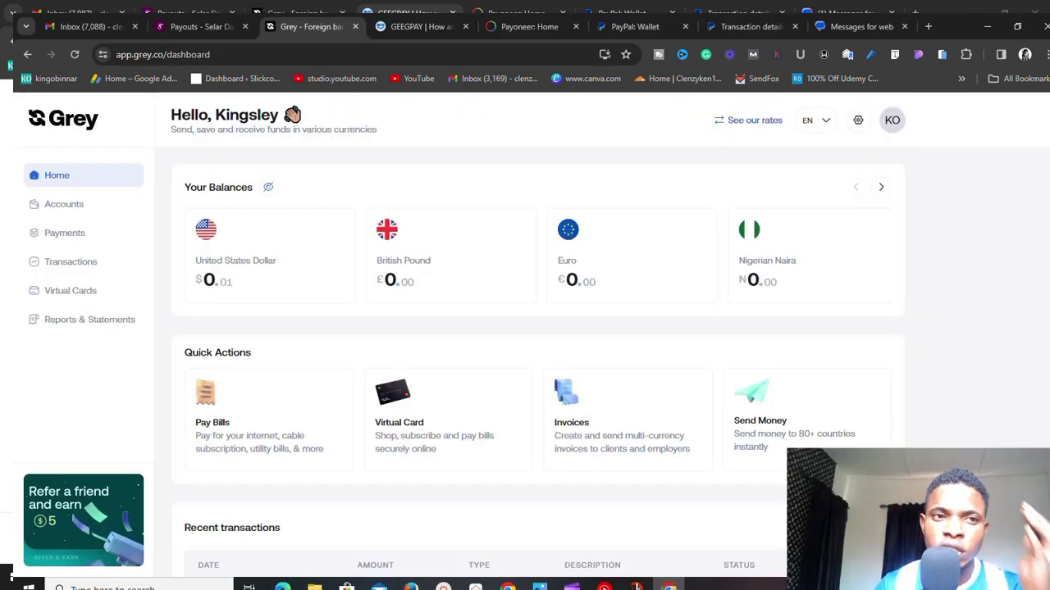
- Open Grey's Euro account and review its Clear Junction Limited bank details
scroll(403, 265, "down", 3)
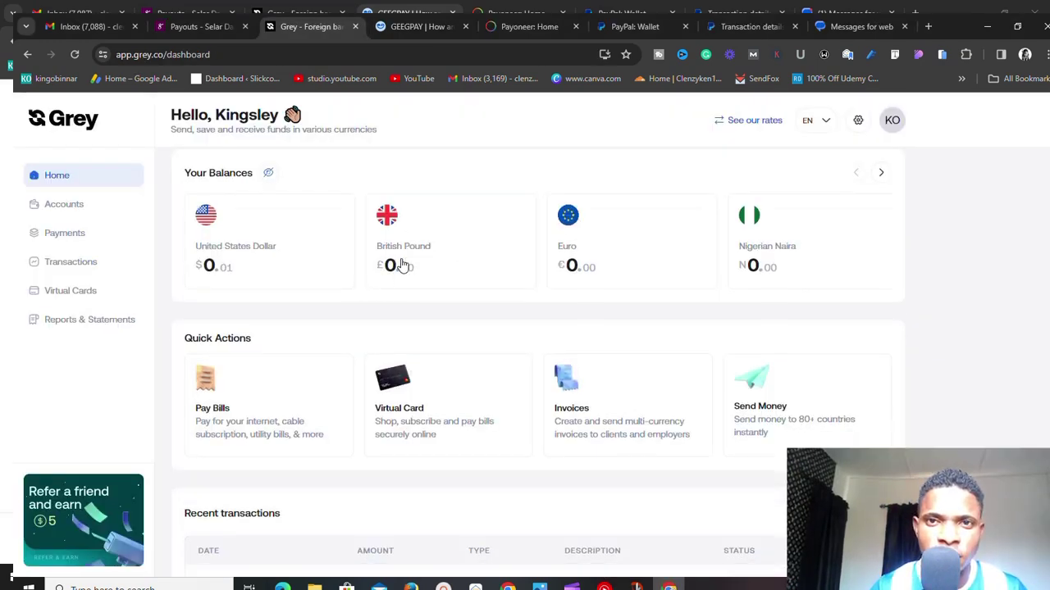
scroll(347, 281, "up", 2)
scroll(455, 270, "up", 1)
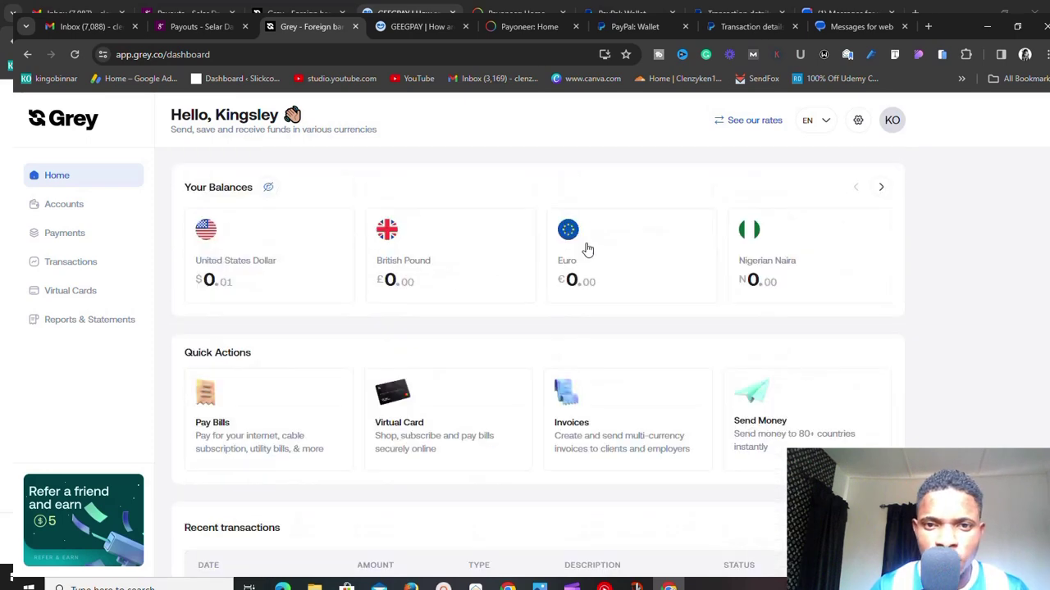
scroll(472, 312, "down", 3)
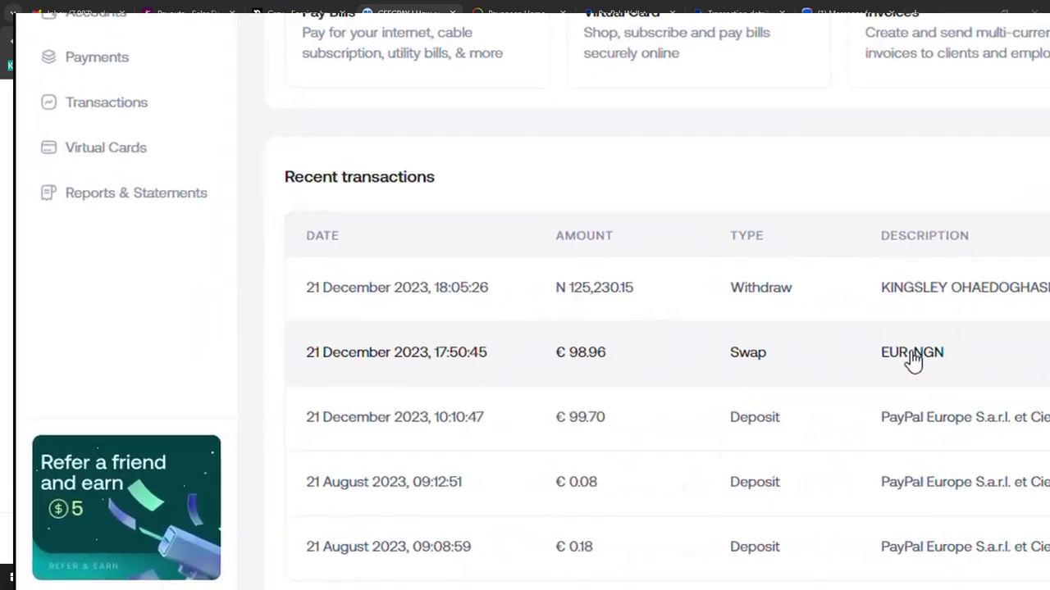
scroll(984, 340, "up", 4)
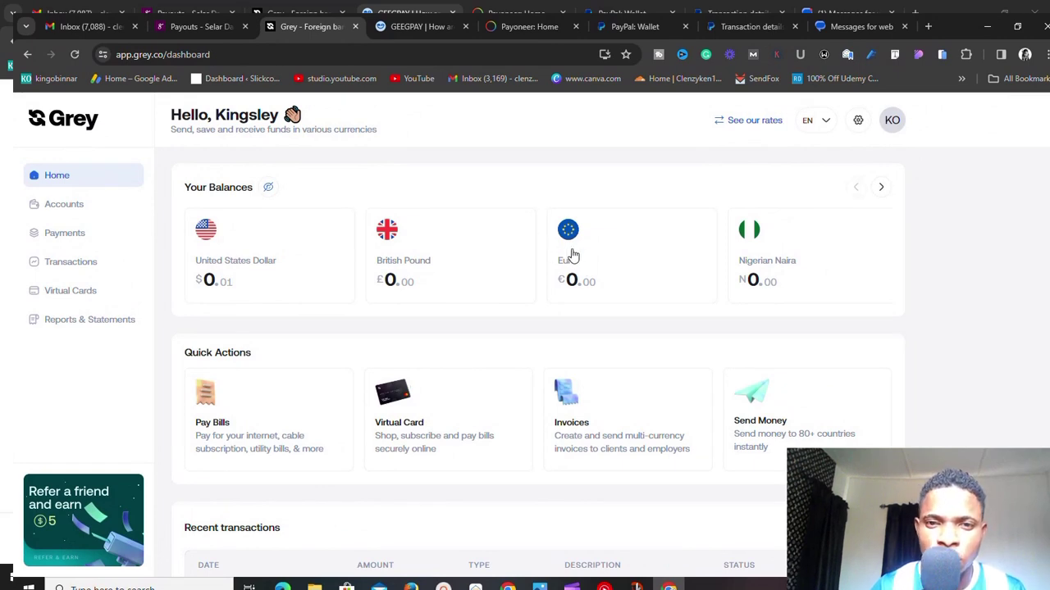
left_click(577, 254)
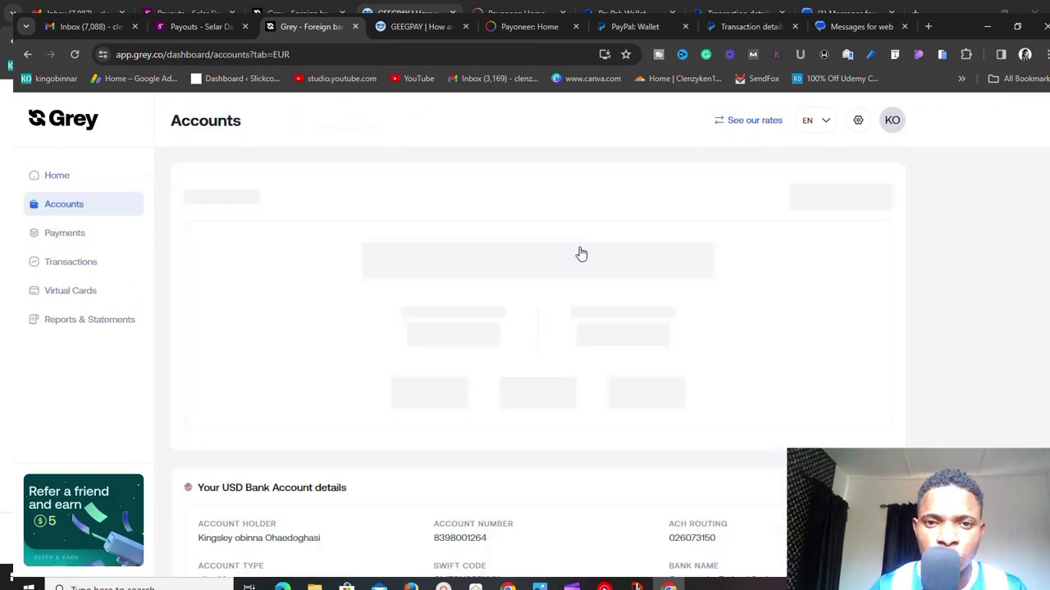
scroll(579, 253, "down", 5)
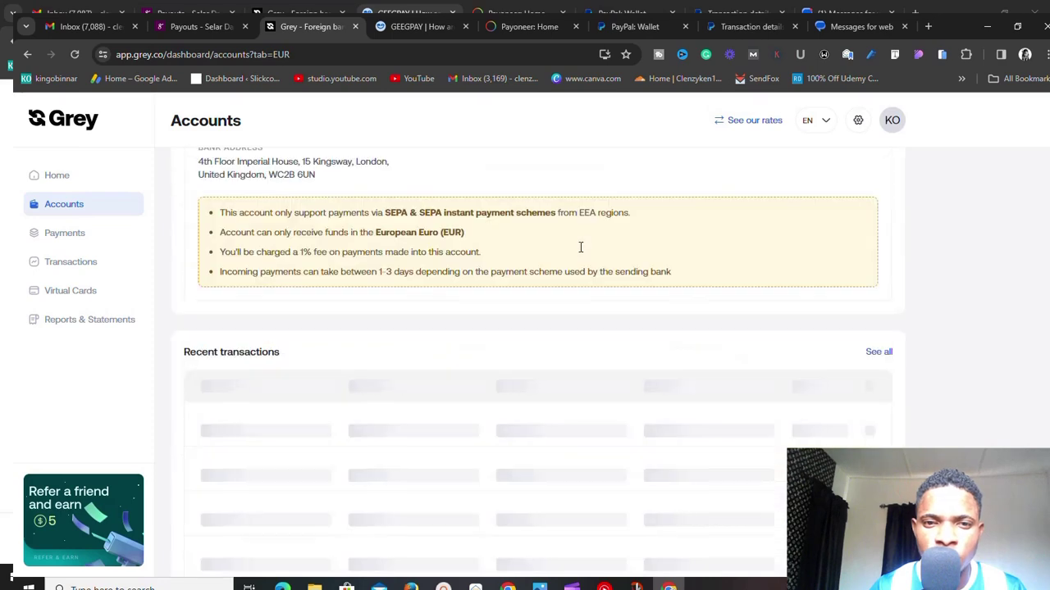
scroll(581, 243, "up", 3)
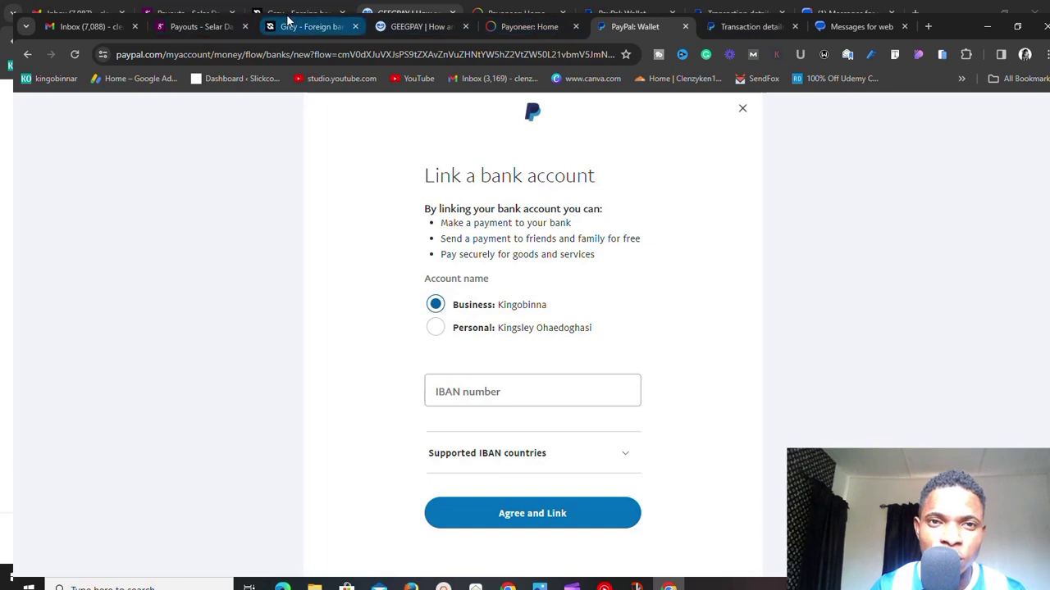
- Recheck the GeegPay Euro wallet and Payoneer dashboard, ending on Grey's EUR details
left_click(422, 27)
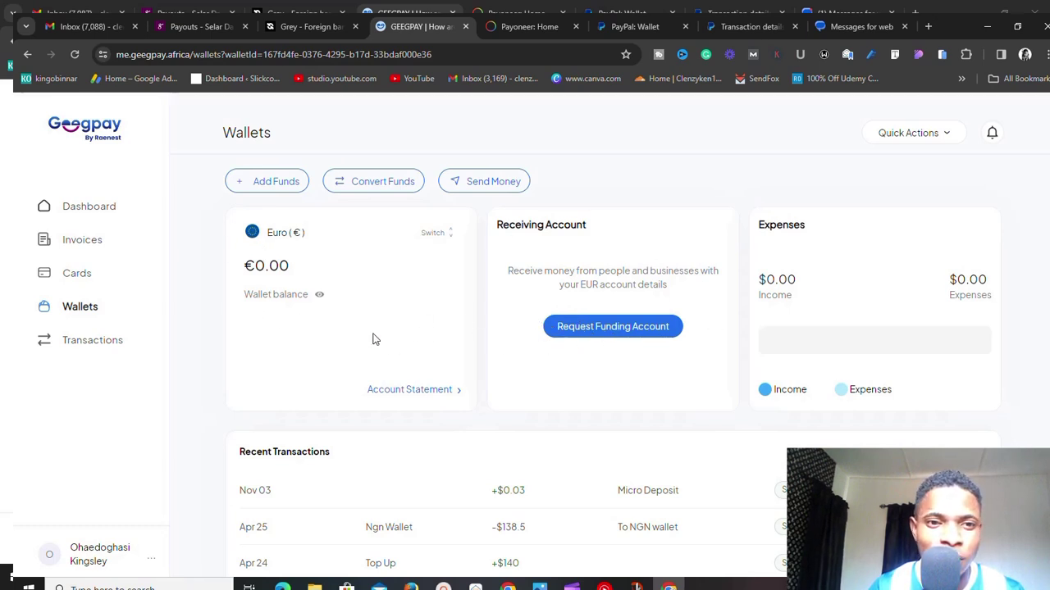
scroll(489, 289, "down", 2)
scroll(493, 300, "up", 2)
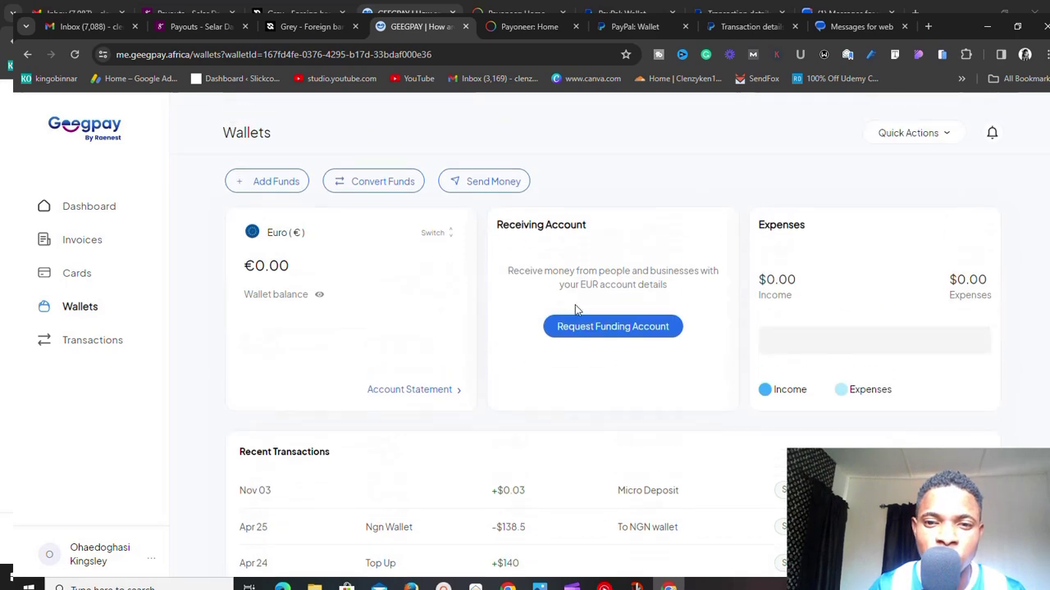
left_click(273, 23)
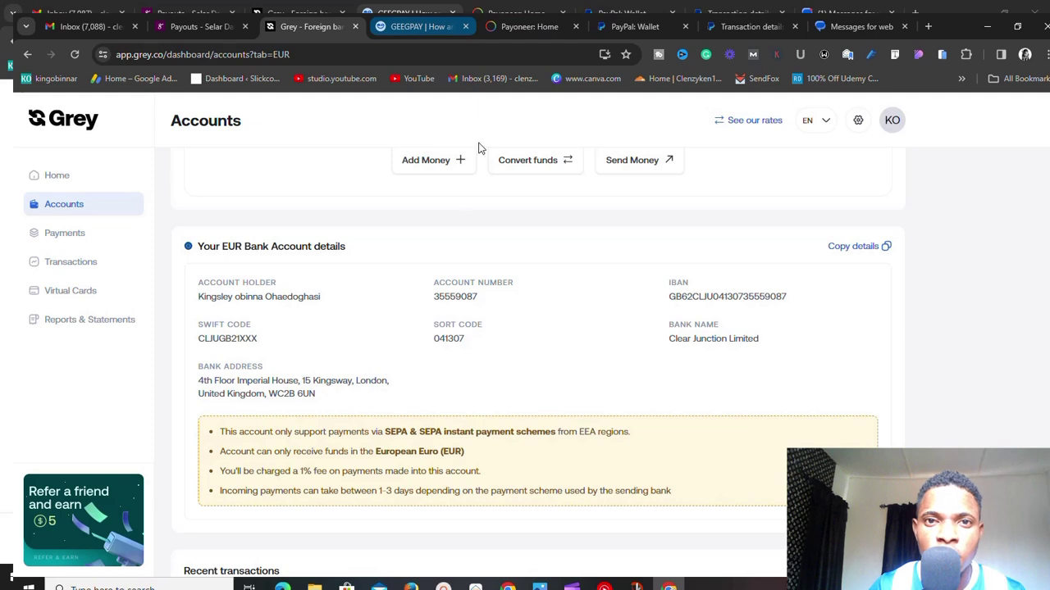
left_click(523, 23)
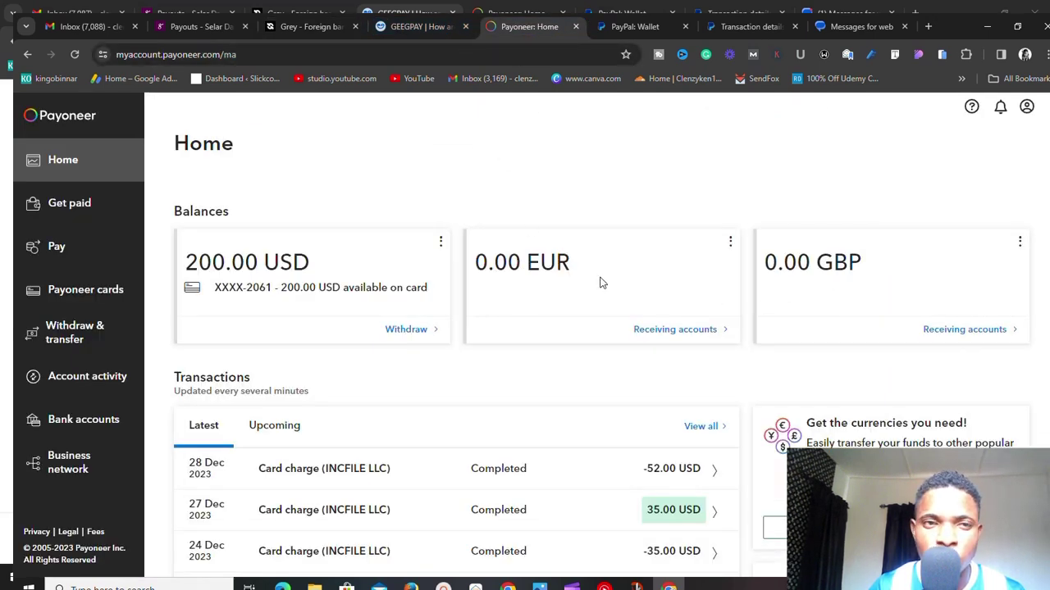
left_click(310, 26)
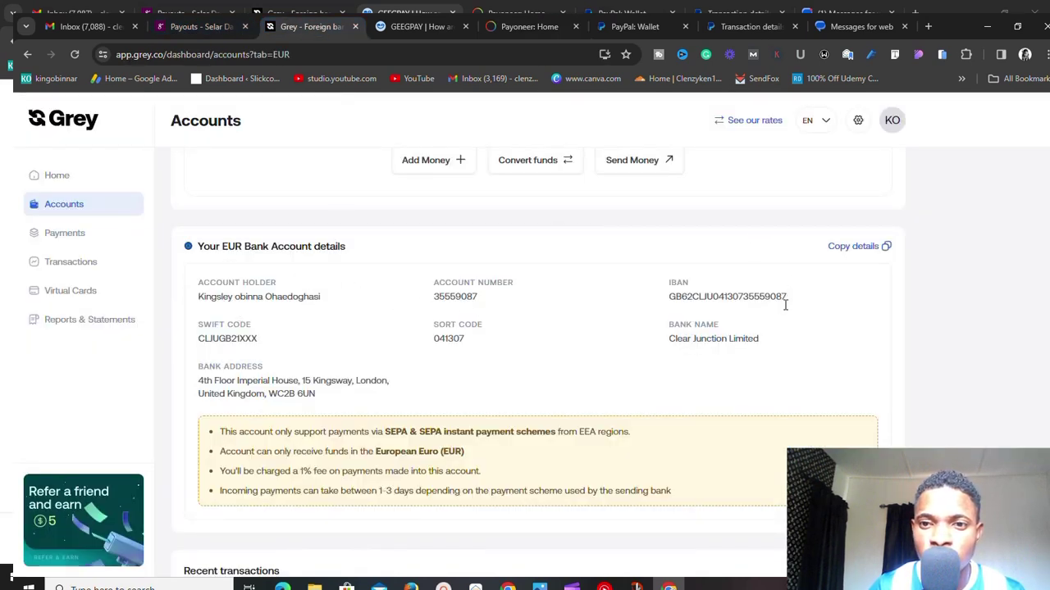
- Select and copy the Grey EUR account's IBAN
left_click_drag(789, 297, 668, 297)
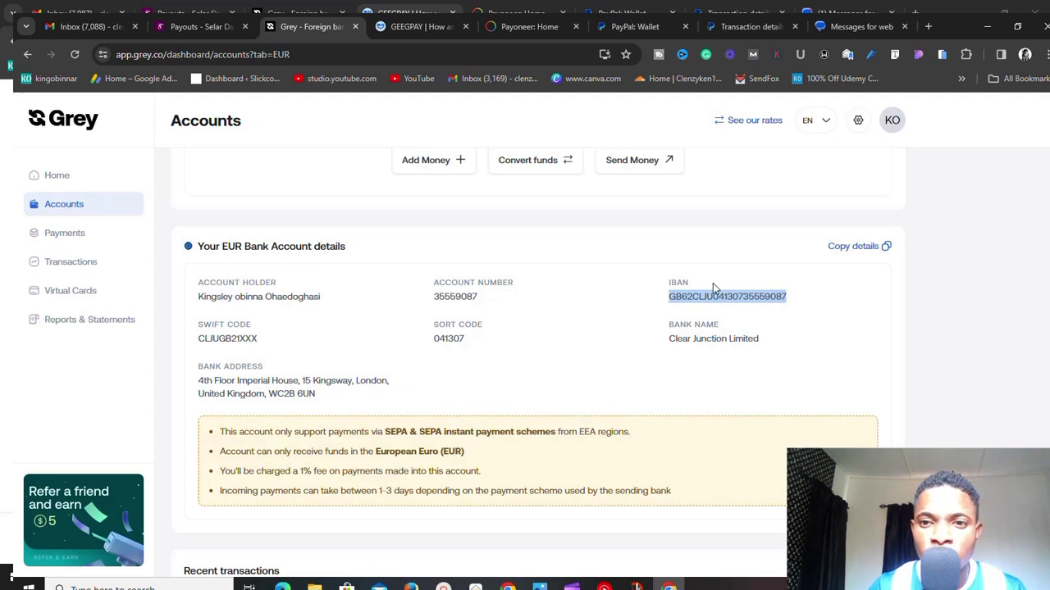
right_click(734, 296)
left_click(741, 309)
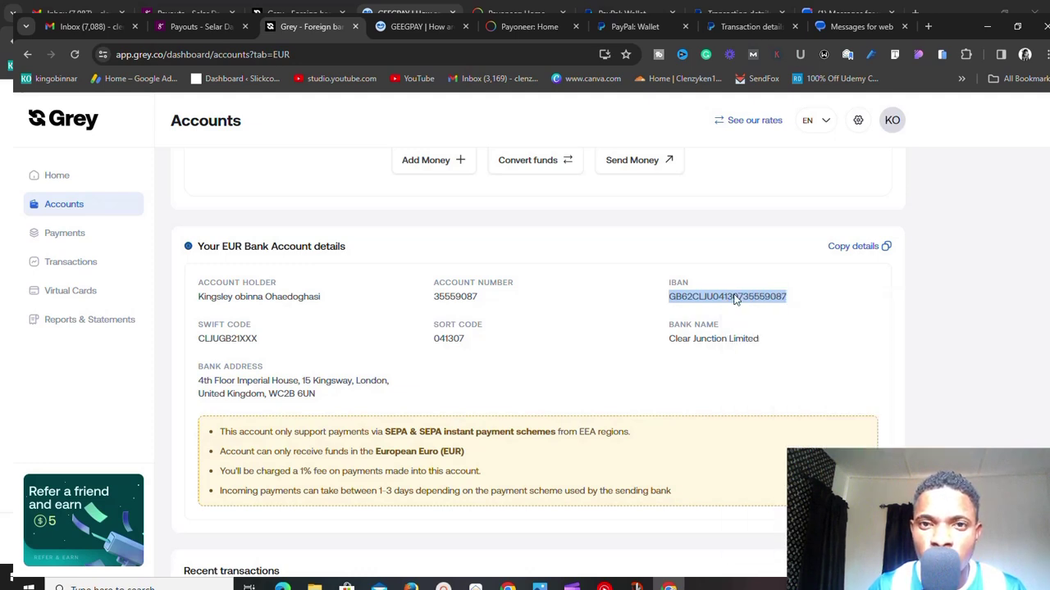
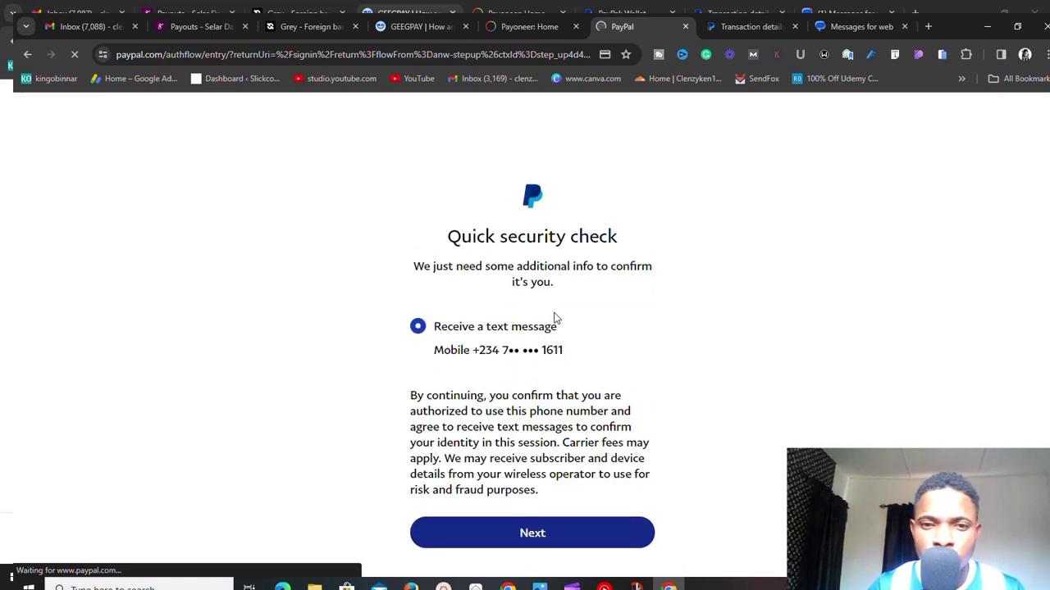
- Scroll the Quick security check page, keeping 'Receive a text message' selected
scroll(459, 415, "down", 1)
- Request the security code by text message and enter the six-digit code
left_click(533, 464)
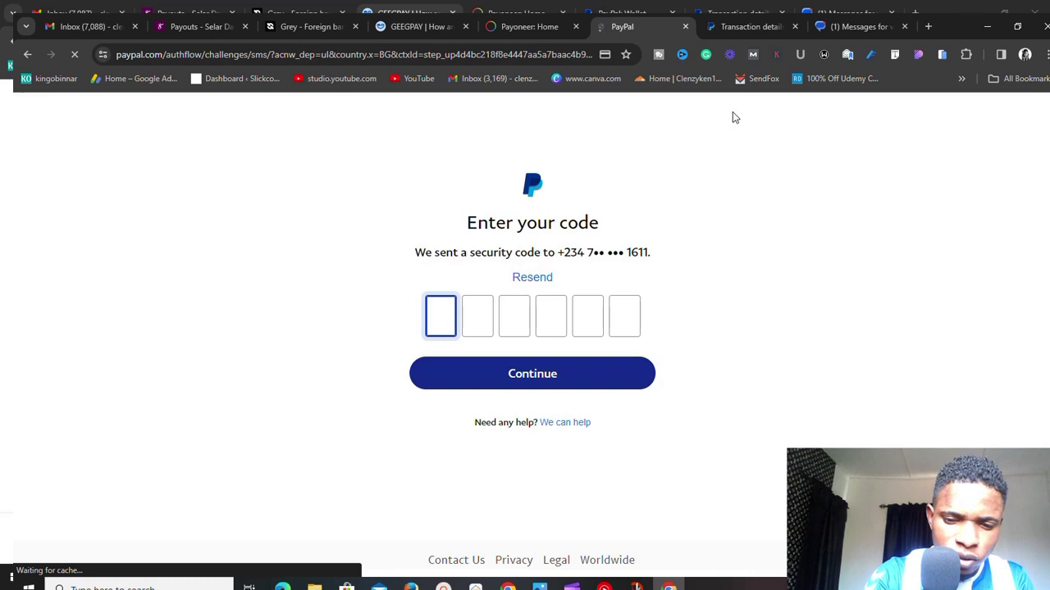
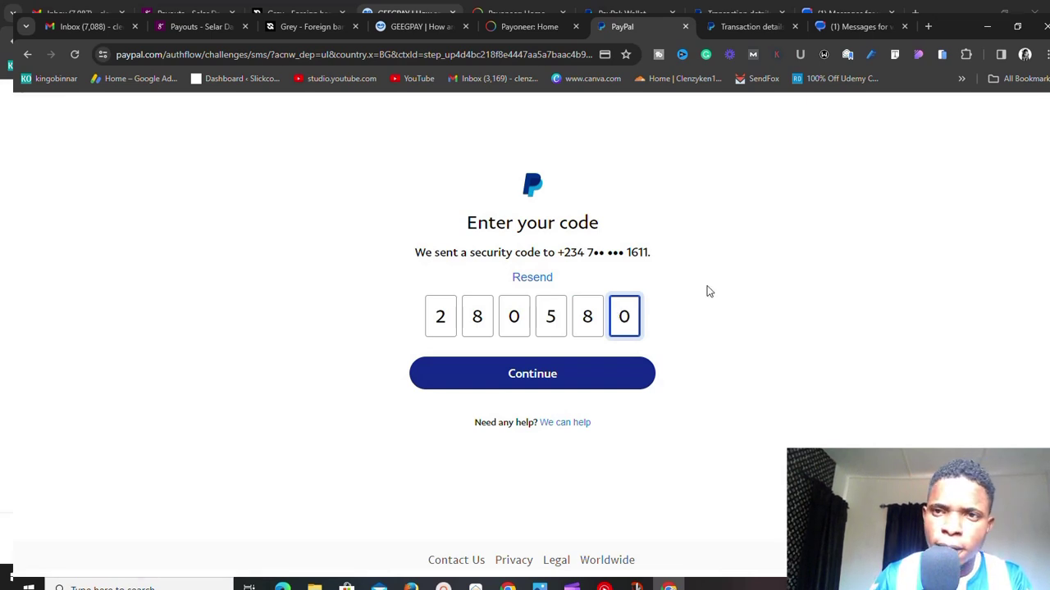
- Submit the security code, then go to Banks & Cards and start linking a new bank
left_click(525, 369)
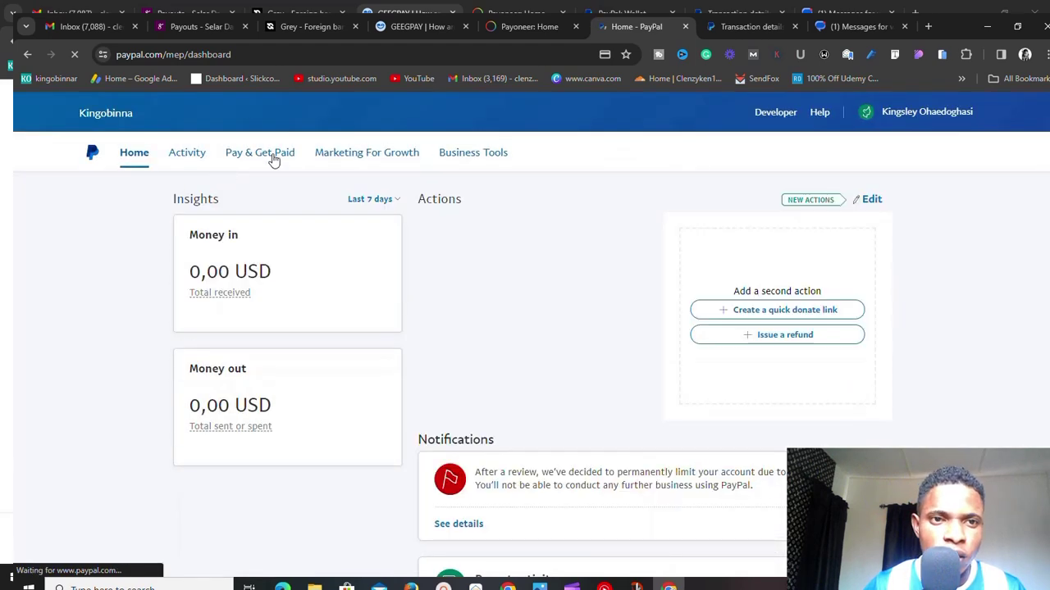
mouse_move(276, 172)
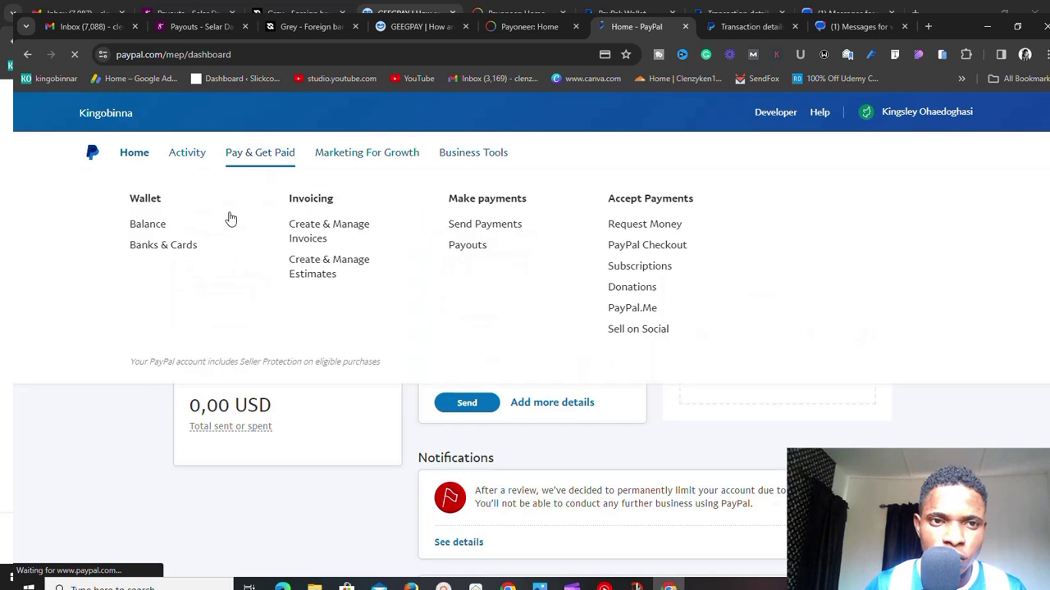
left_click(180, 247)
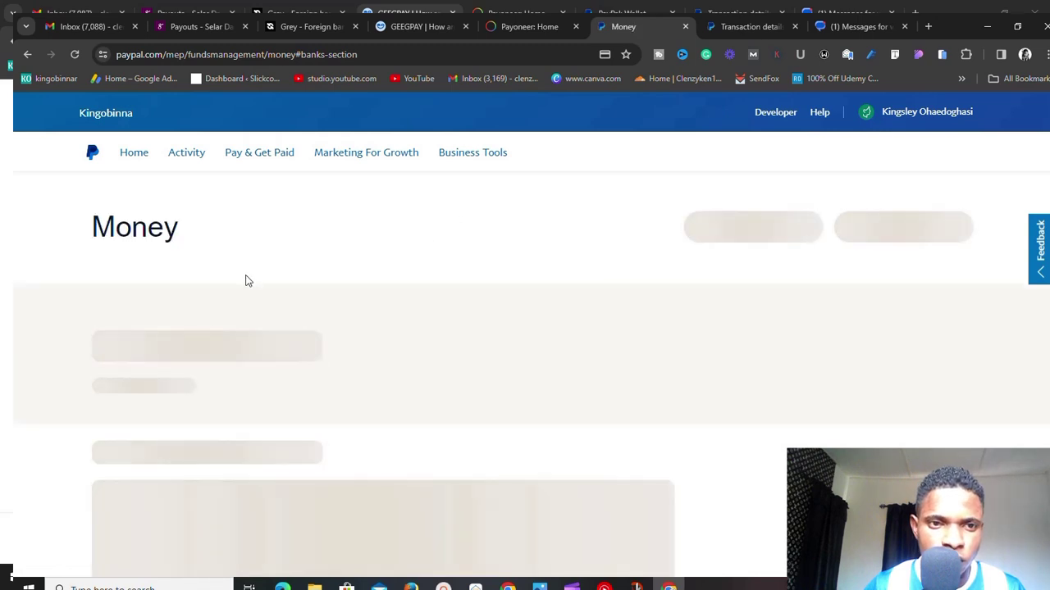
scroll(163, 237, "up", 3)
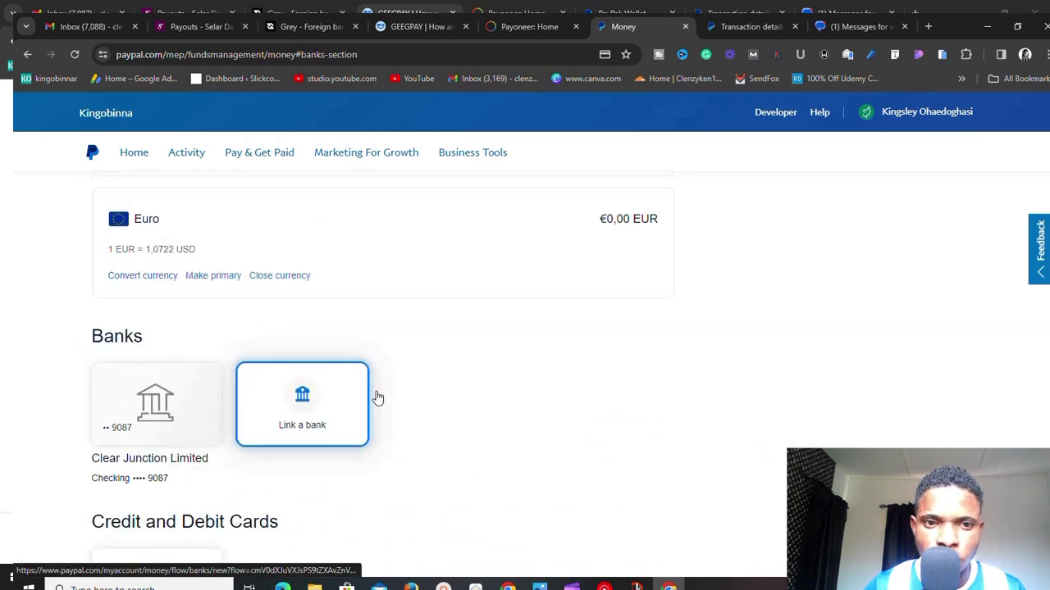
left_click(316, 418)
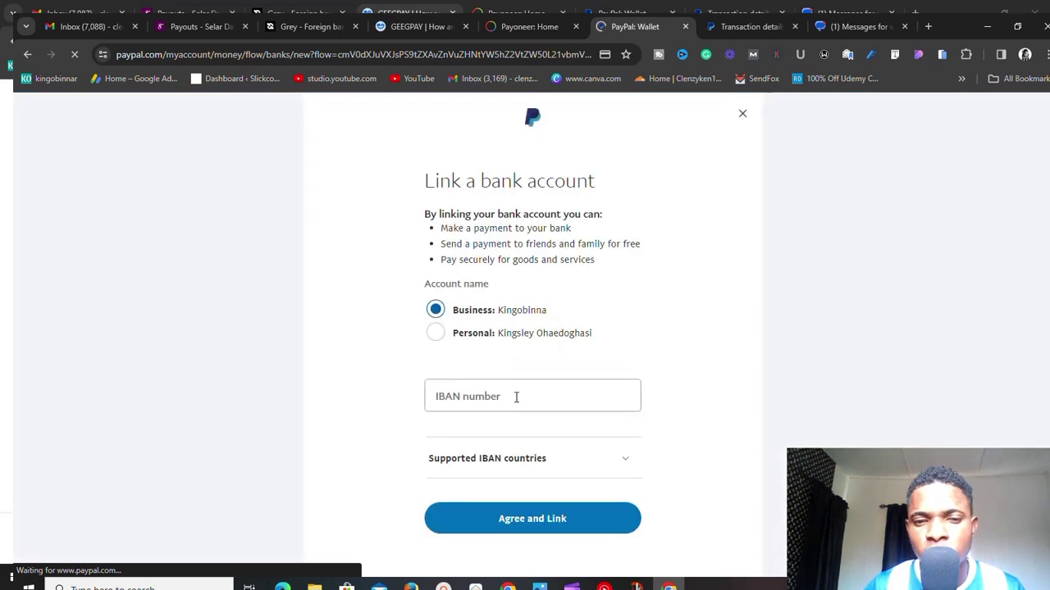
- Paste the copied Grey EUR IBAN into the IBAN number field
left_click(516, 397)
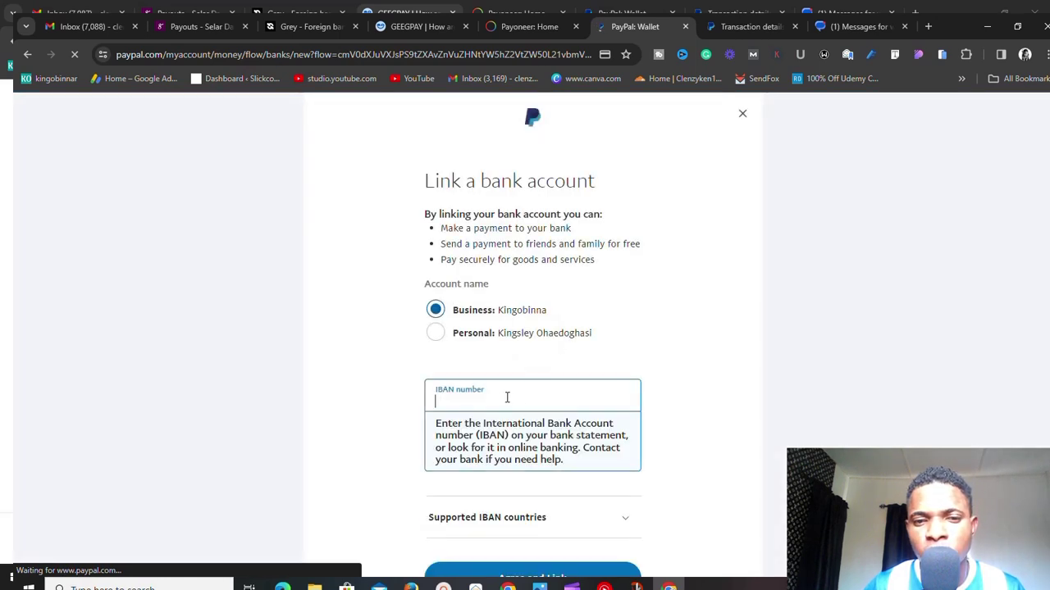
right_click(506, 396)
left_click(545, 185)
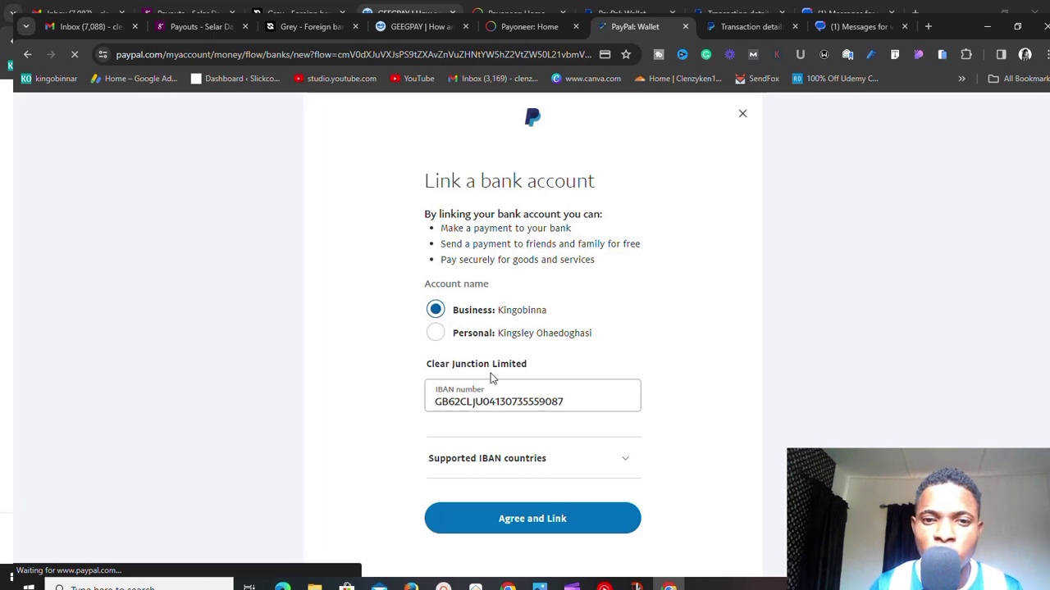
- Compare the pasted IBAN against Grey's EUR account details, then return to PayPal's form
left_click(282, 20)
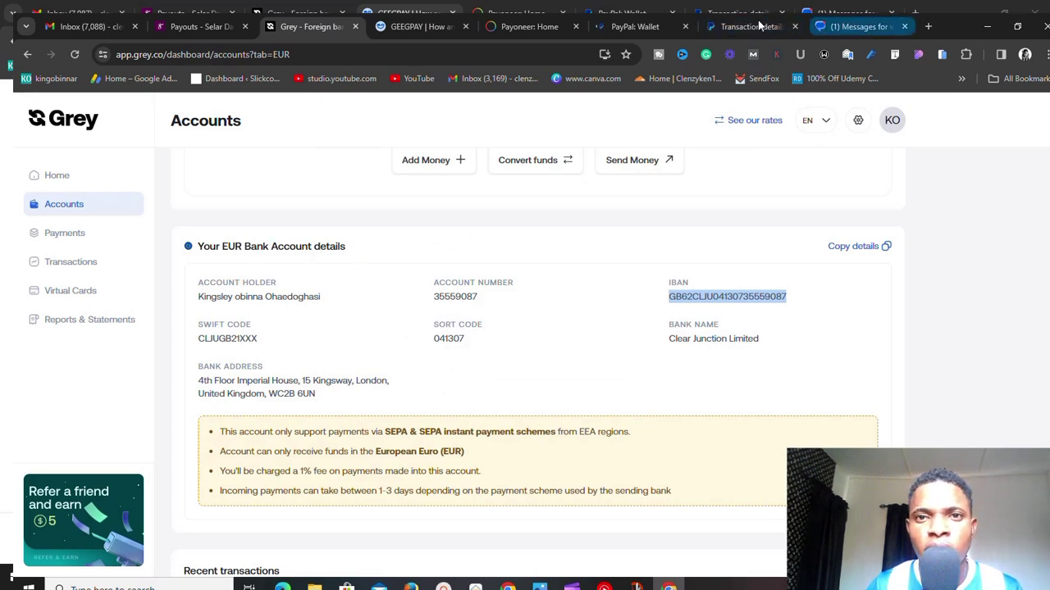
left_click(639, 18)
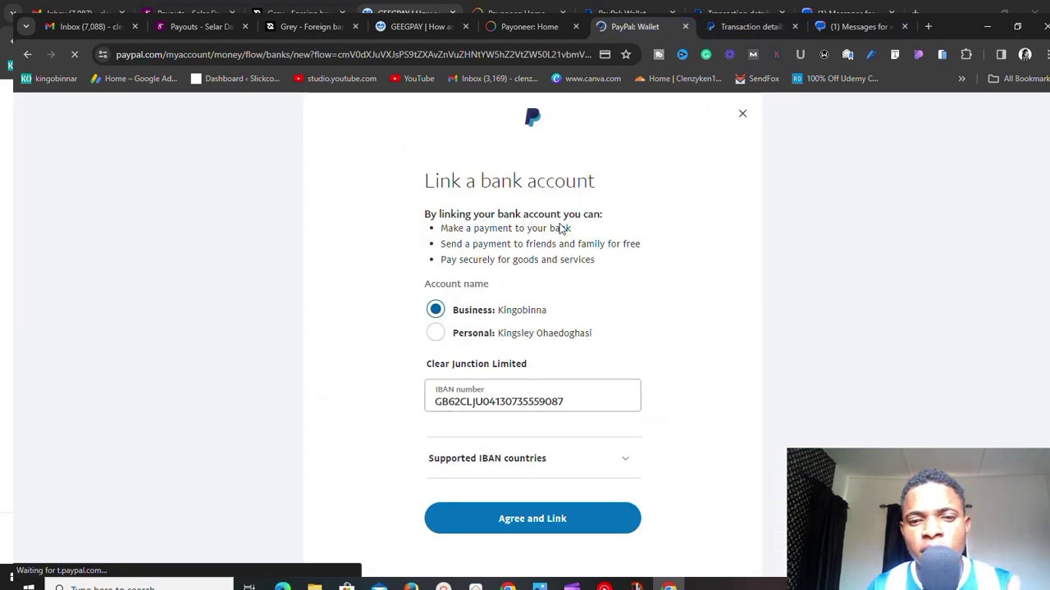
left_click(302, 24)
scroll(450, 274, "up", 3)
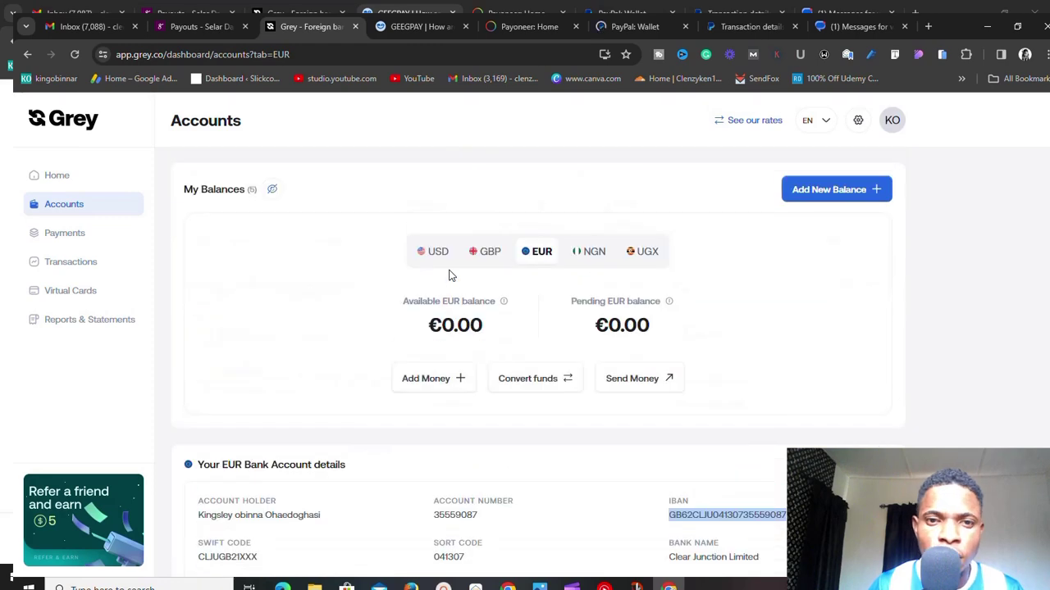
scroll(550, 351, "down", 5)
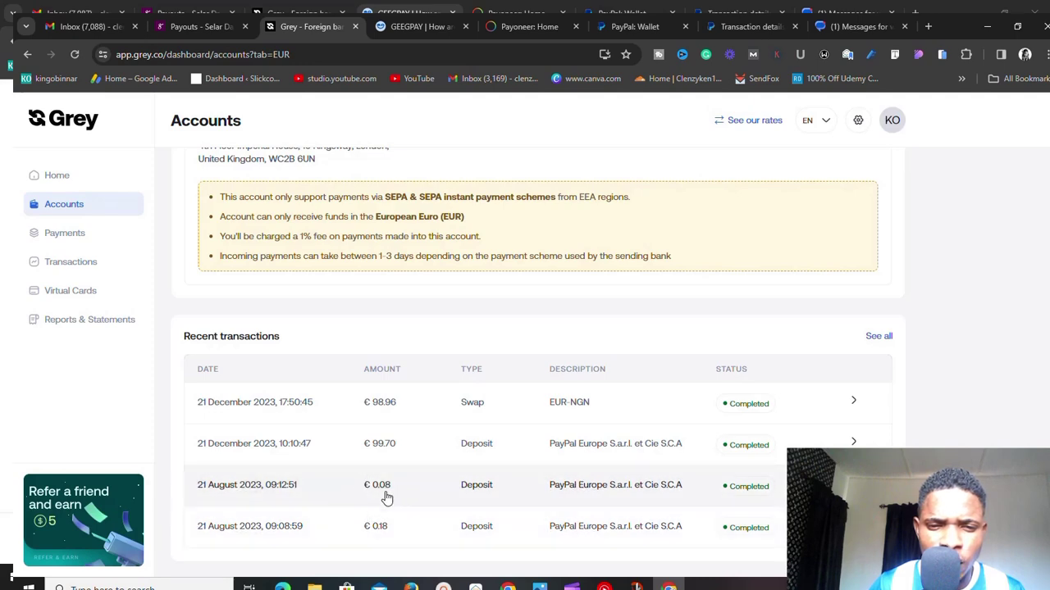
scroll(451, 415, "up", 5)
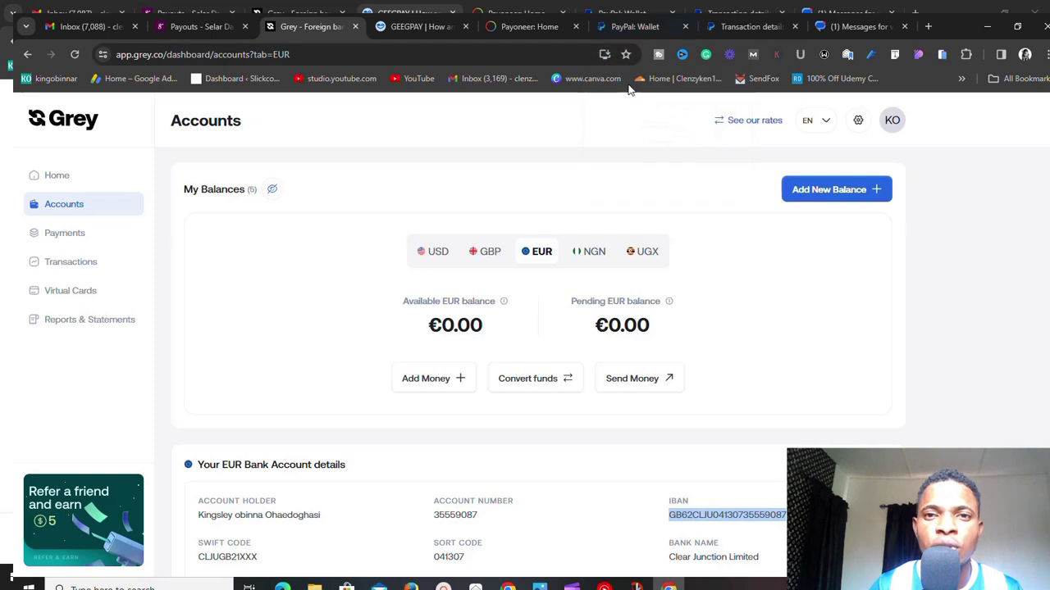
left_click(635, 26)
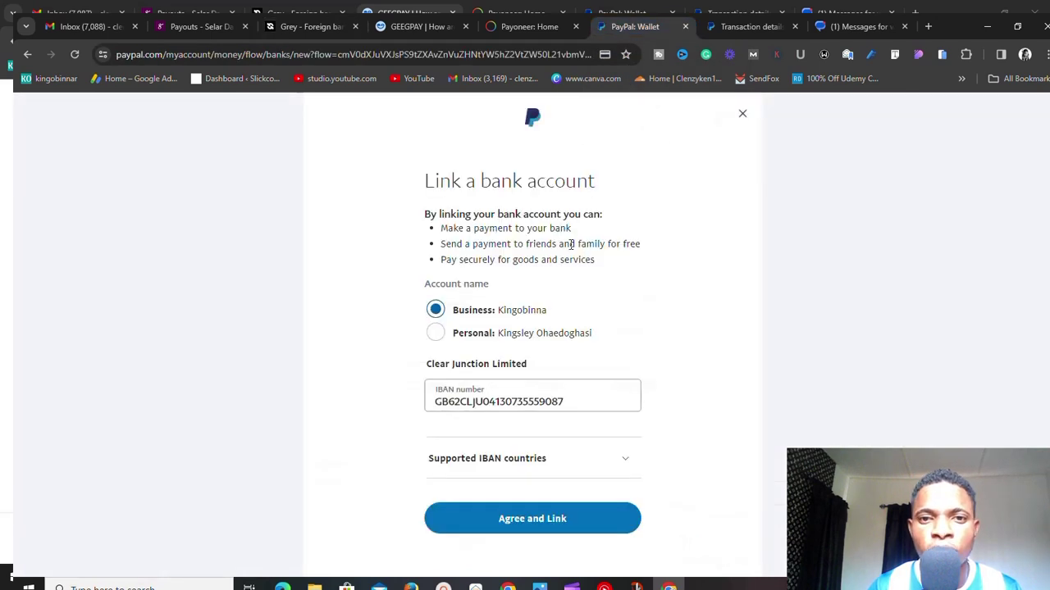
- Close PayPal's Link a bank account form without linking and switch to Grey's accounts page
left_click(743, 114)
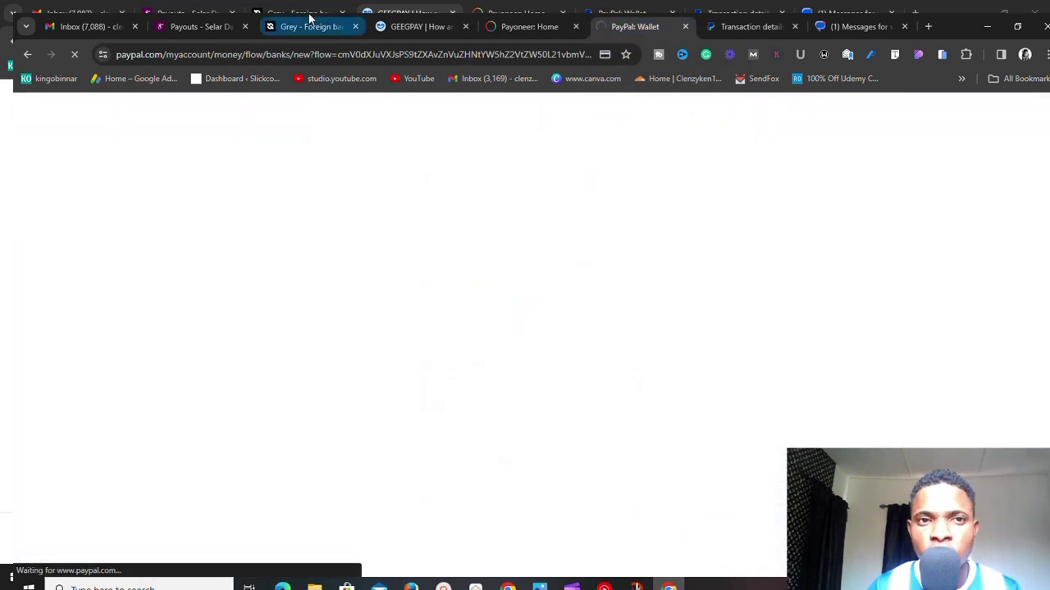
left_click(307, 23)
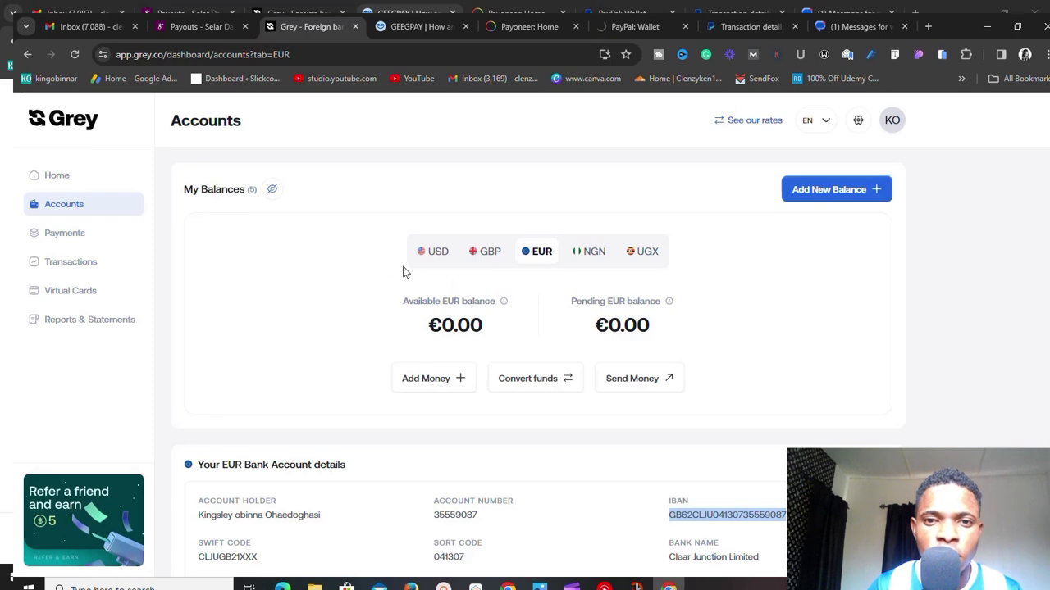
scroll(402, 272, "down", 3)
scroll(439, 261, "up", 3)
scroll(440, 261, "down", 3)
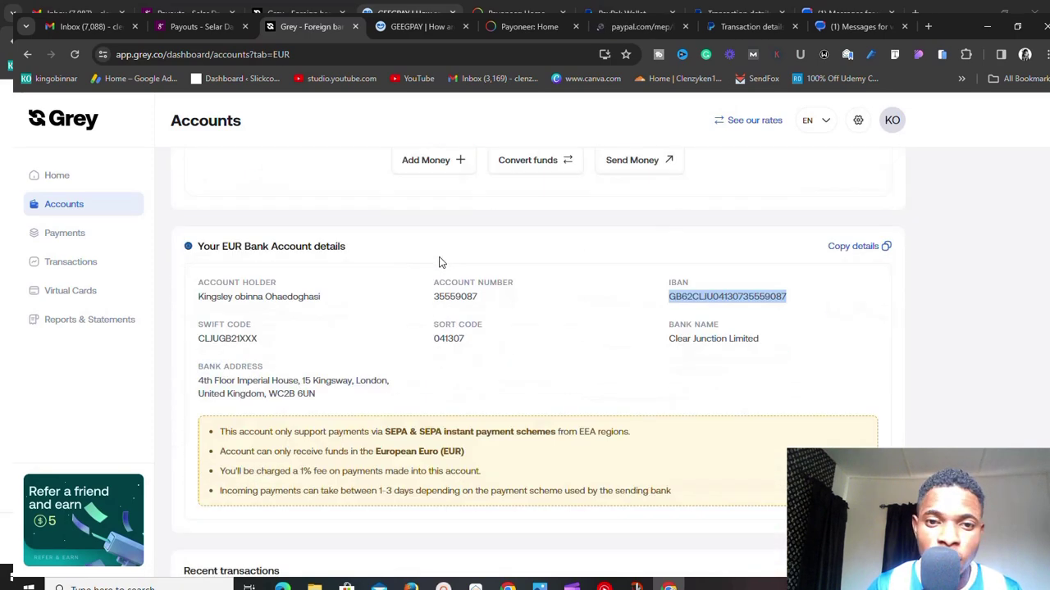
scroll(440, 261, "up", 3)
scroll(368, 270, "down", 3)
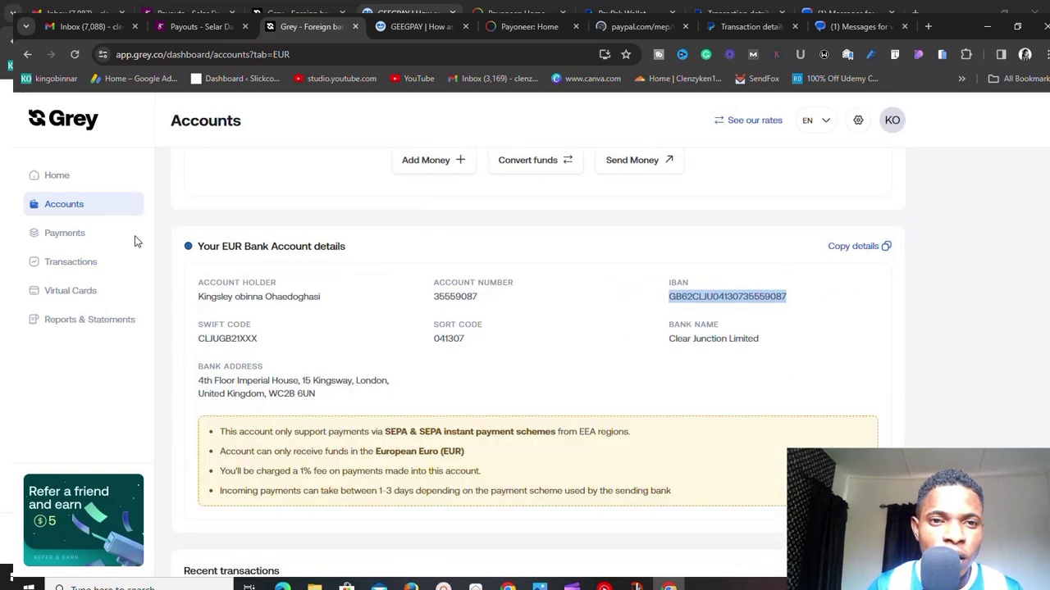
scroll(205, 238, "up", 3)
- Open Grey's accounts overview, then the Home dashboard to review recent transactions
left_click(63, 206)
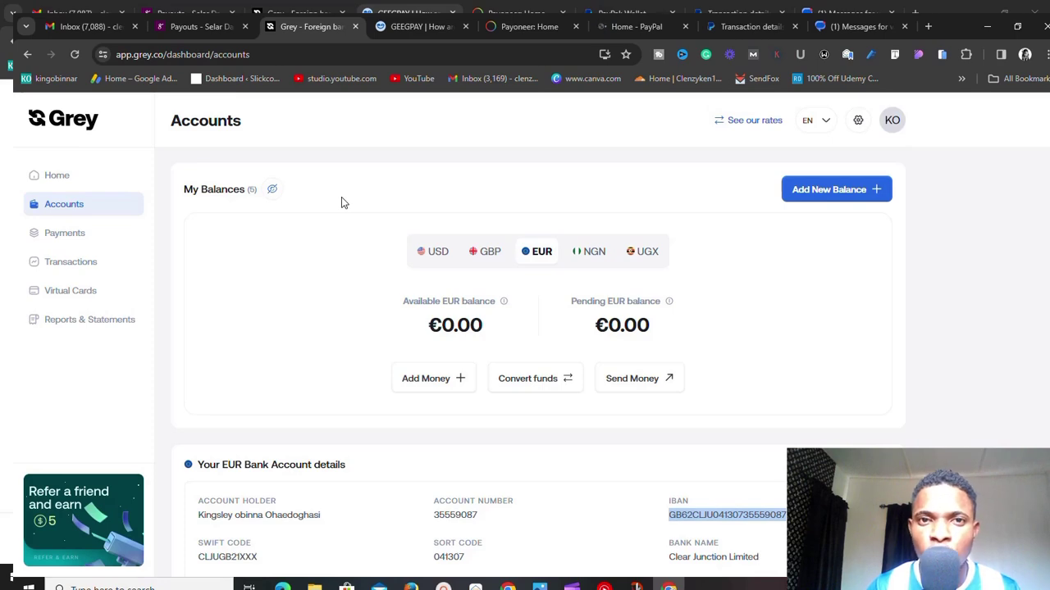
left_click(96, 179)
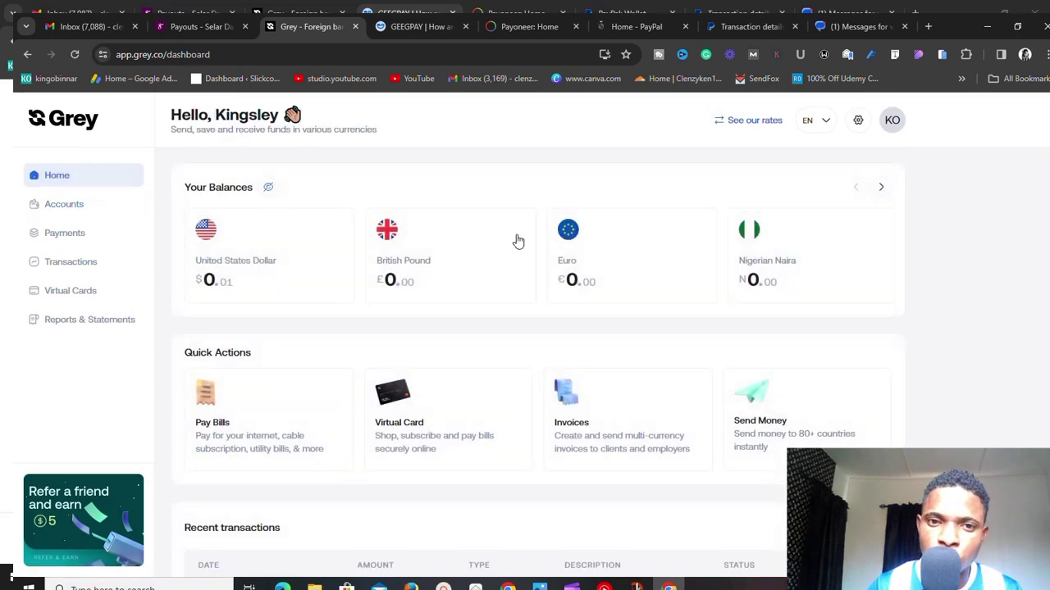
scroll(514, 241, "down", 3)
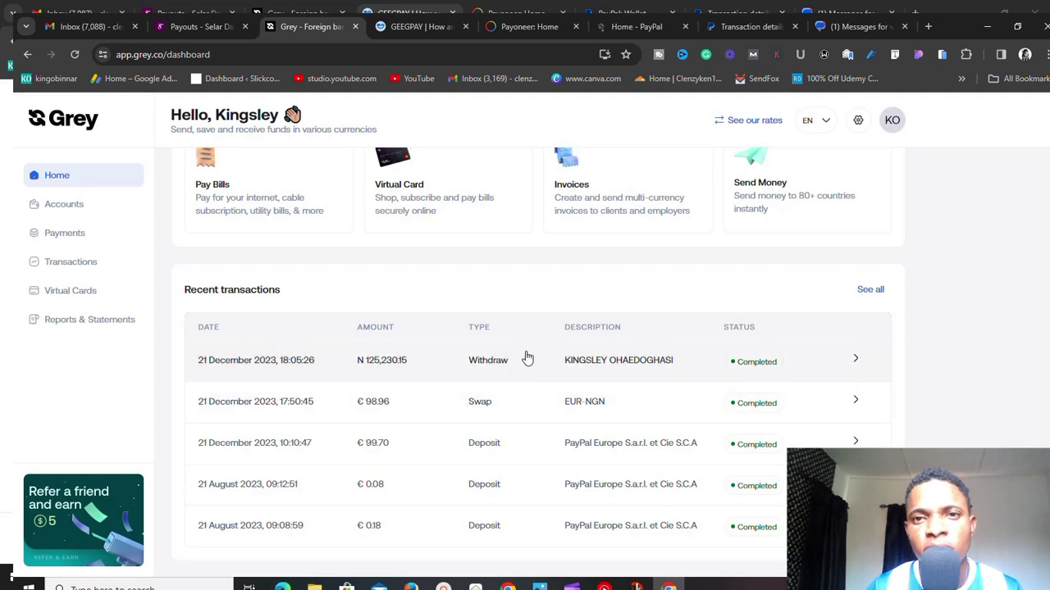
scroll(528, 359, "up", 3)
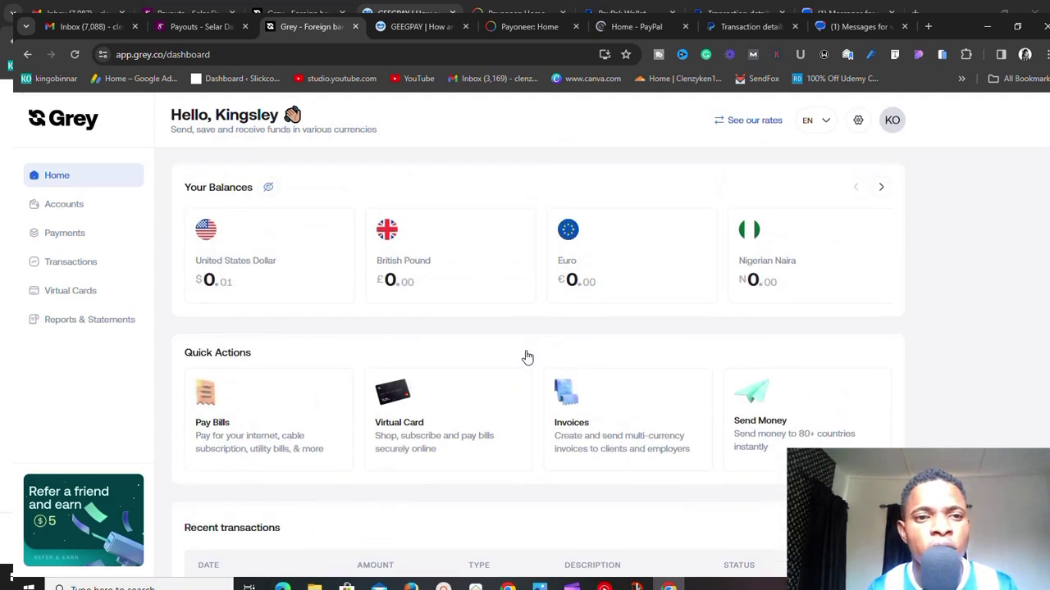